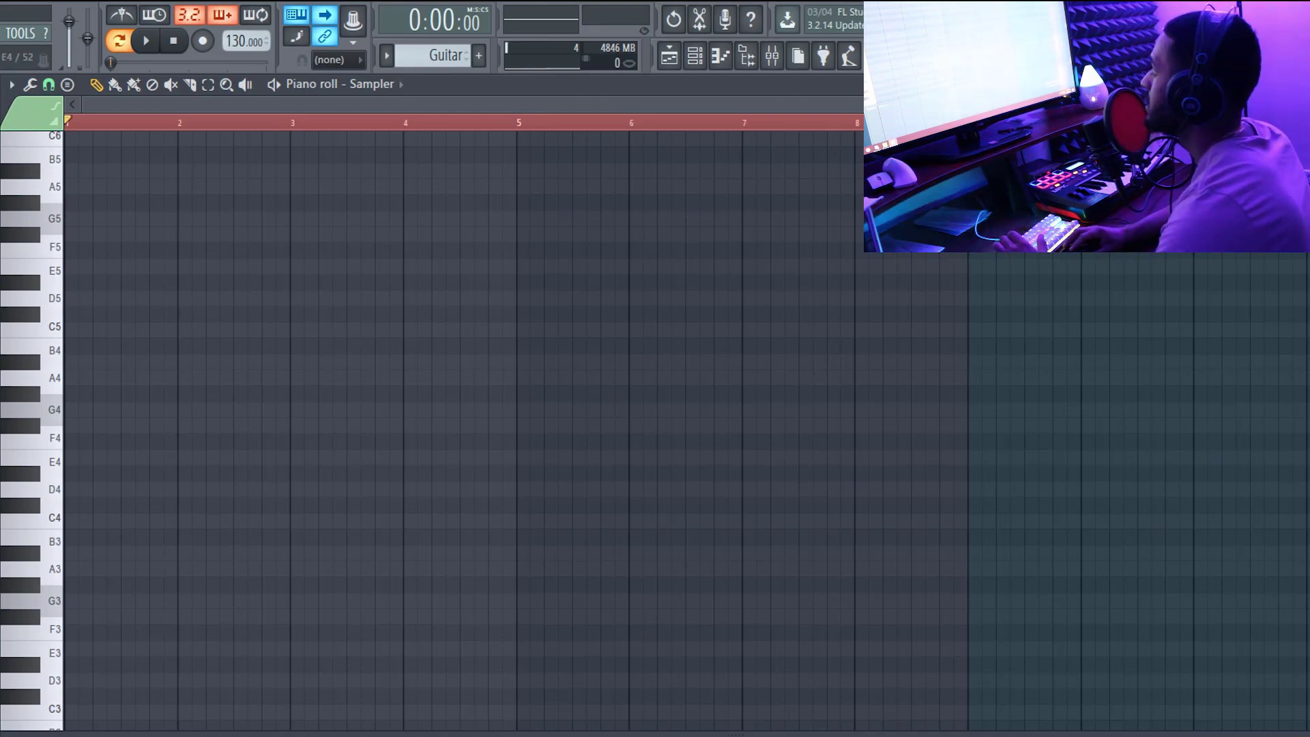
# Check the piano roll's scale highlighting choices for root note and scale, leaving the selection as it is.
pyautogui.click(12, 84)
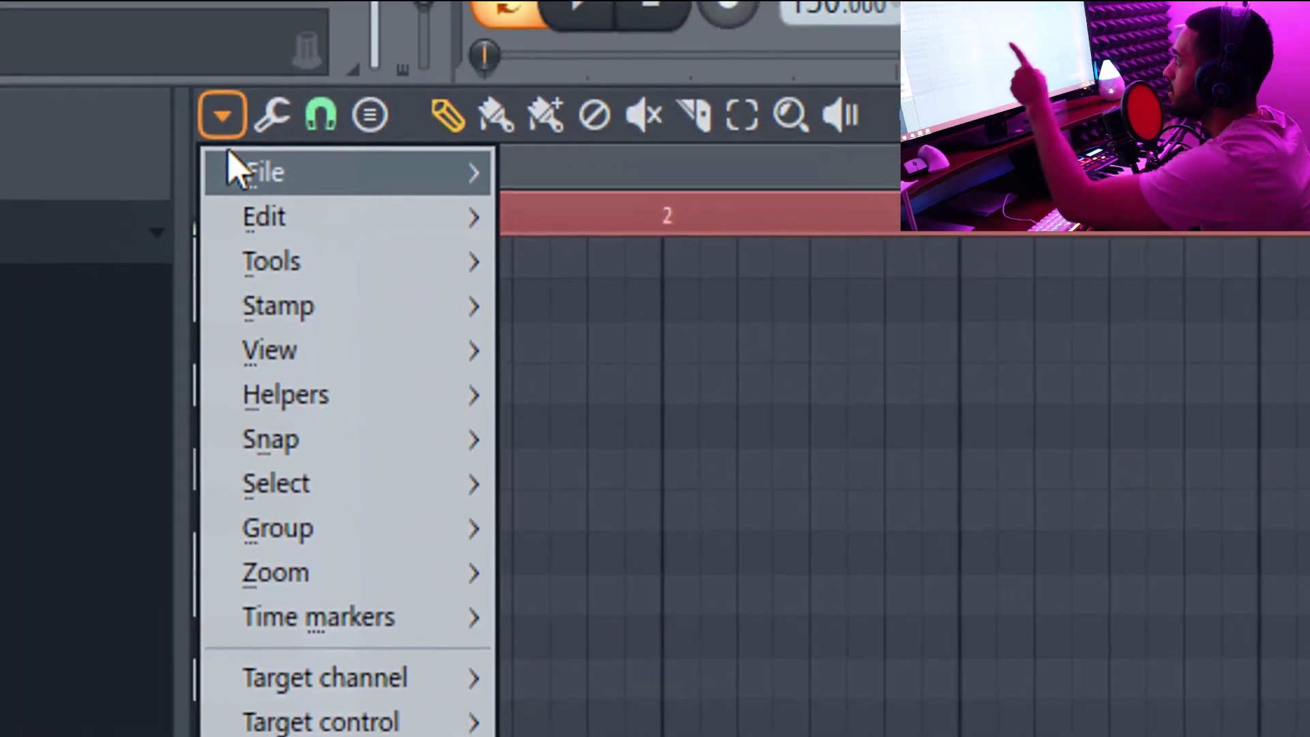
pyautogui.moveTo(232, 157)
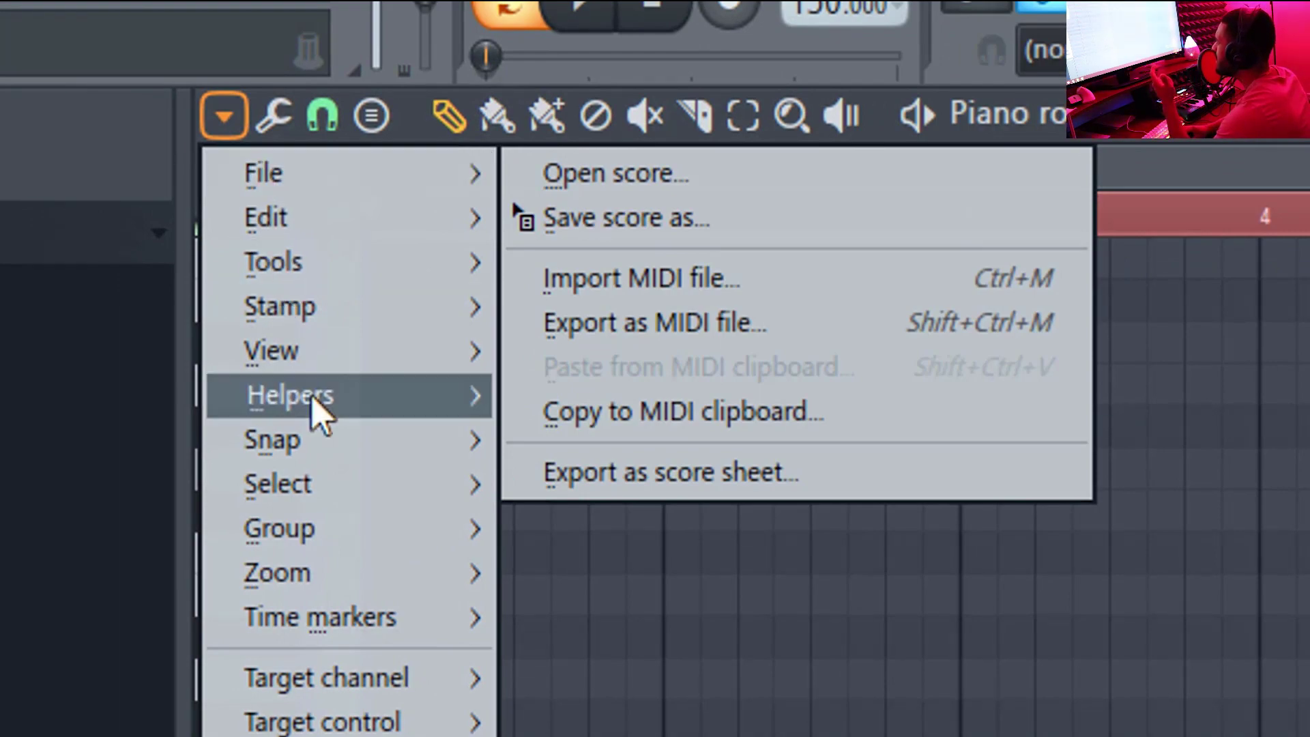
pyautogui.moveTo(313, 408)
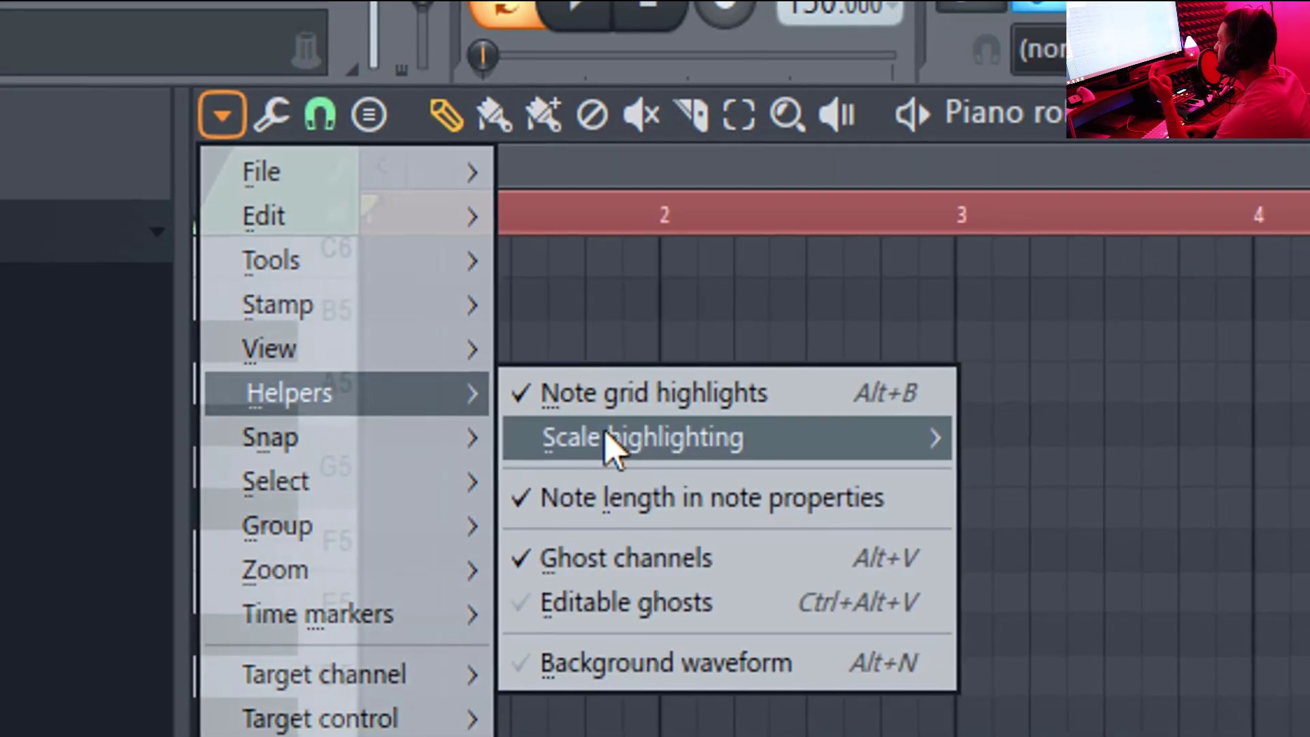
pyautogui.moveTo(606, 442)
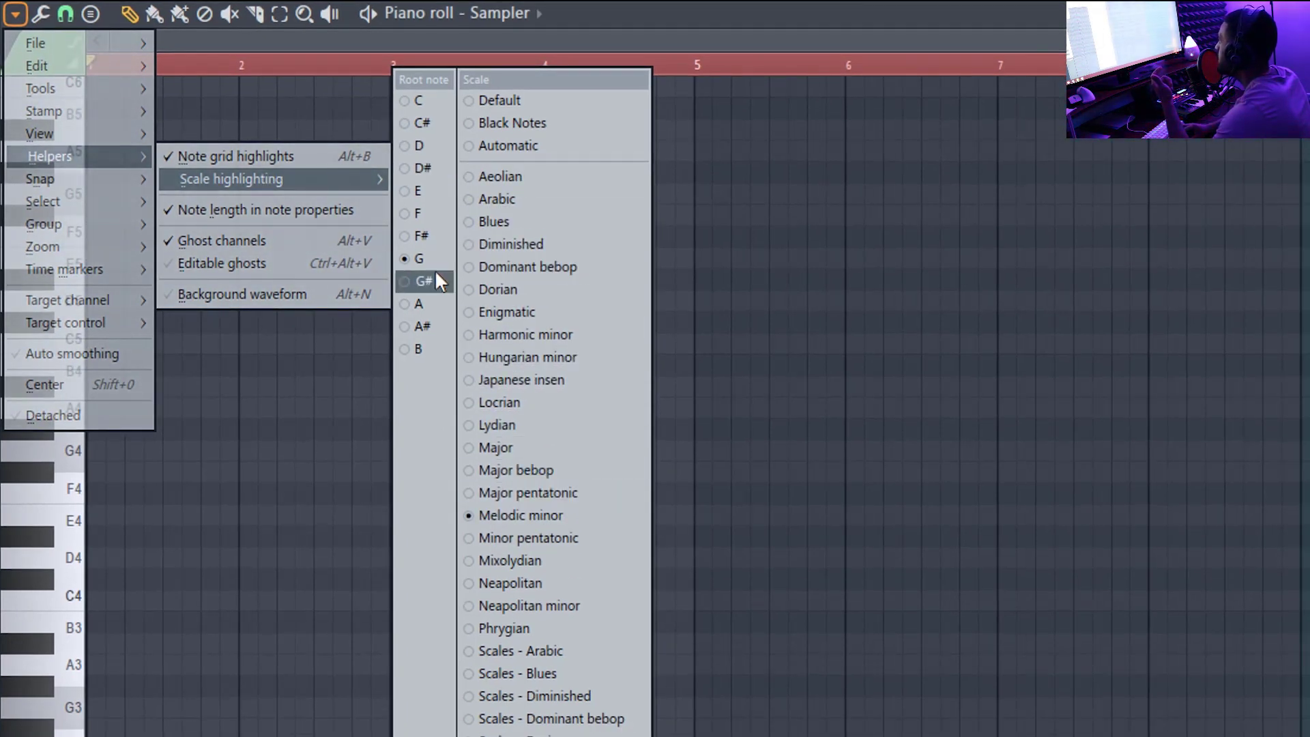
pyautogui.click(1058, 47)
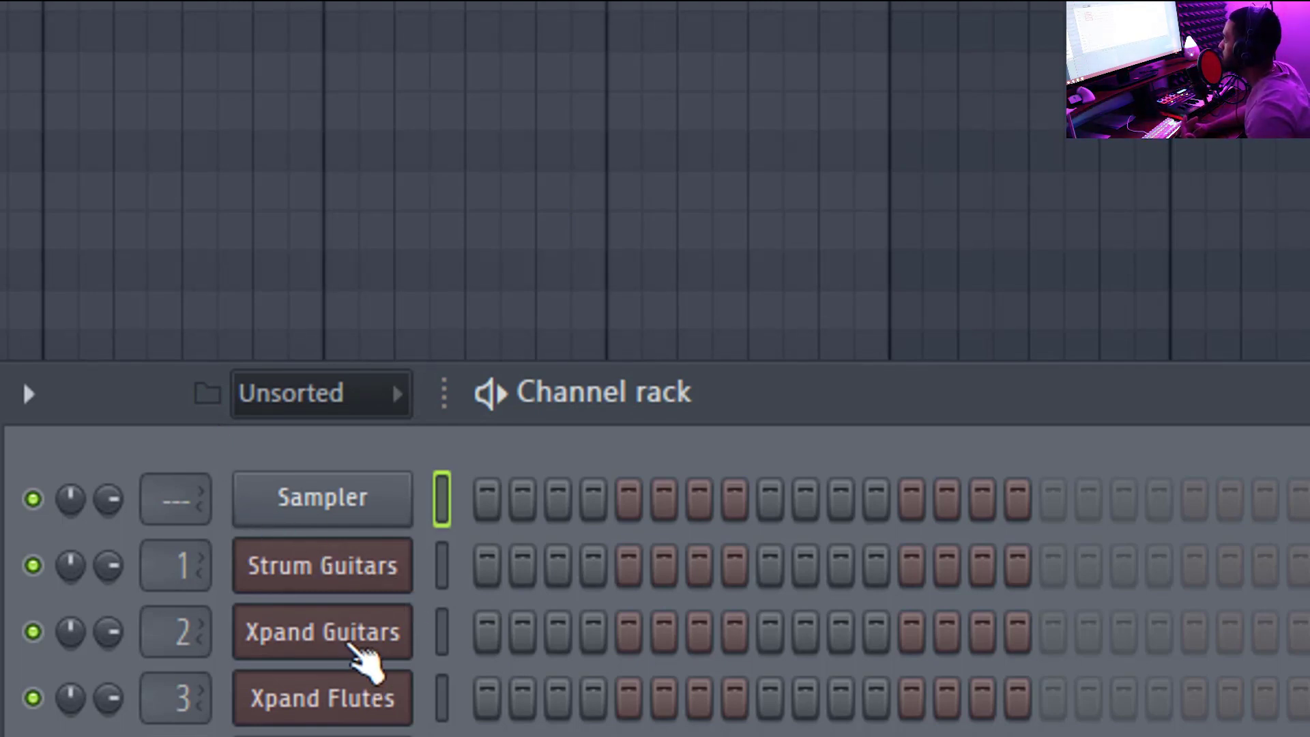
# Make Xpand Guitars the active channel, close its plugin window and bring its empty piano roll into view.
pyautogui.click(369, 651)
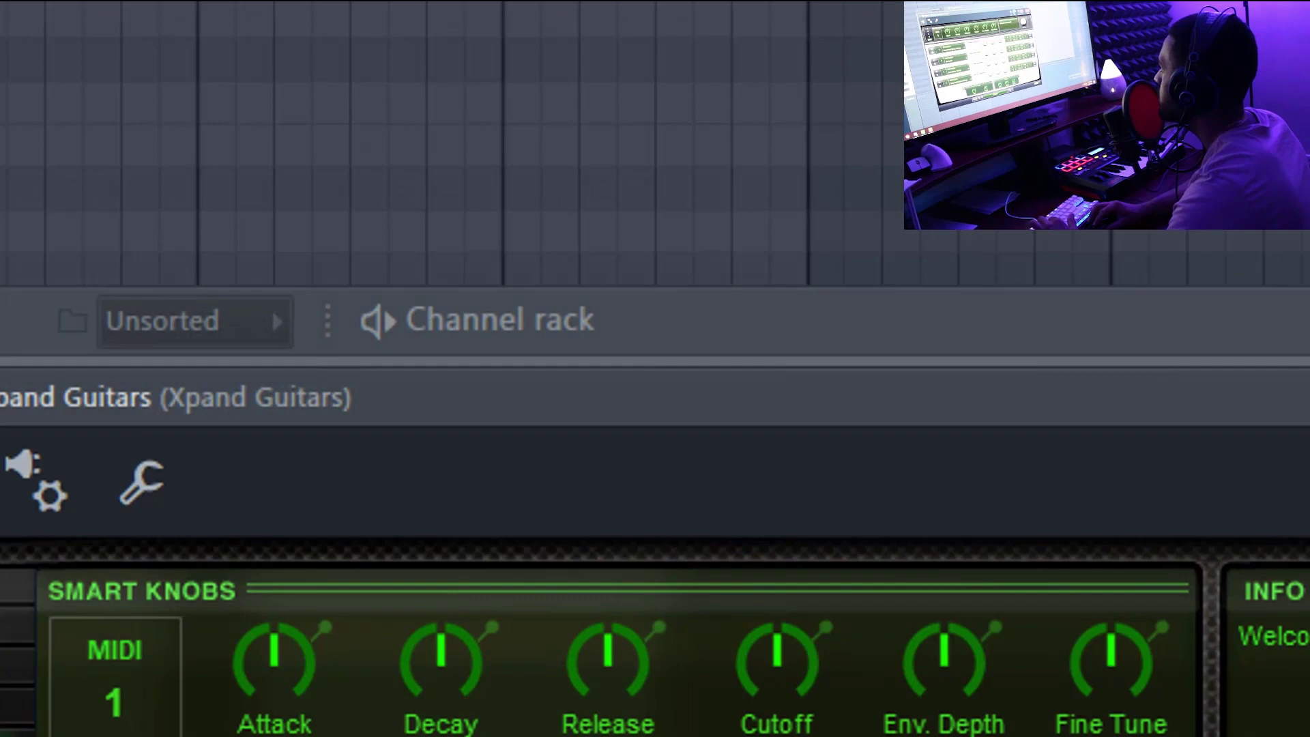
pyautogui.click(1056, 82)
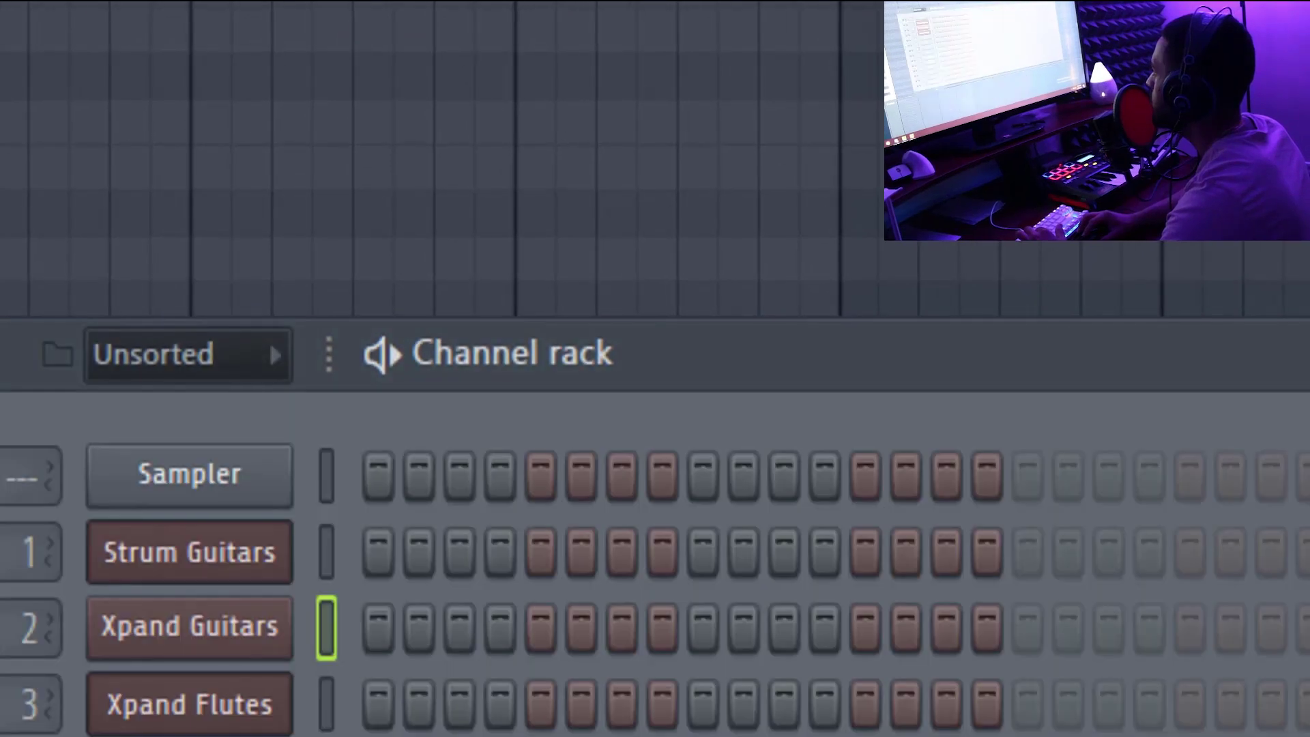
pyautogui.press('F6')
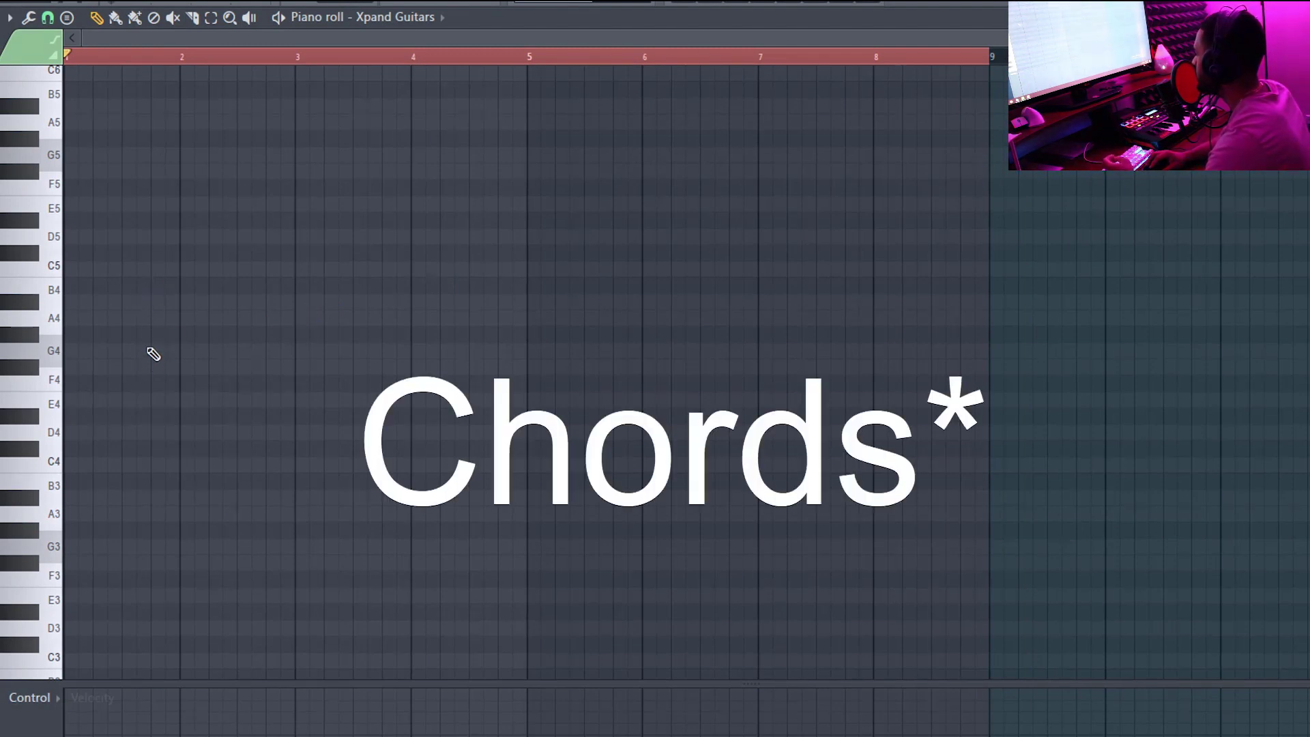
# Draw a chord of D4, G4 and A#4 at the start of bar 1 and begin the next chord with F#4.
pyautogui.moveTo(153, 354); pyautogui.dragTo(71, 352)
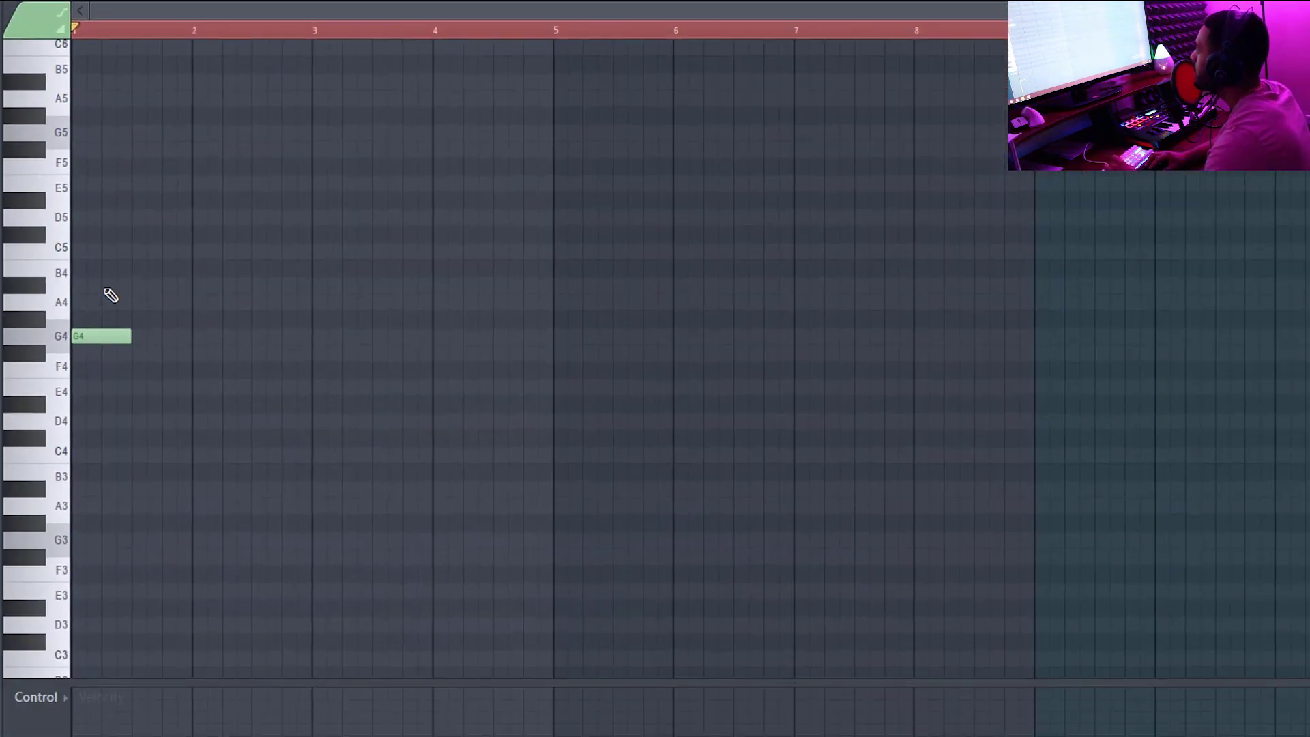
pyautogui.moveTo(103, 285); pyautogui.dragTo(70, 285)
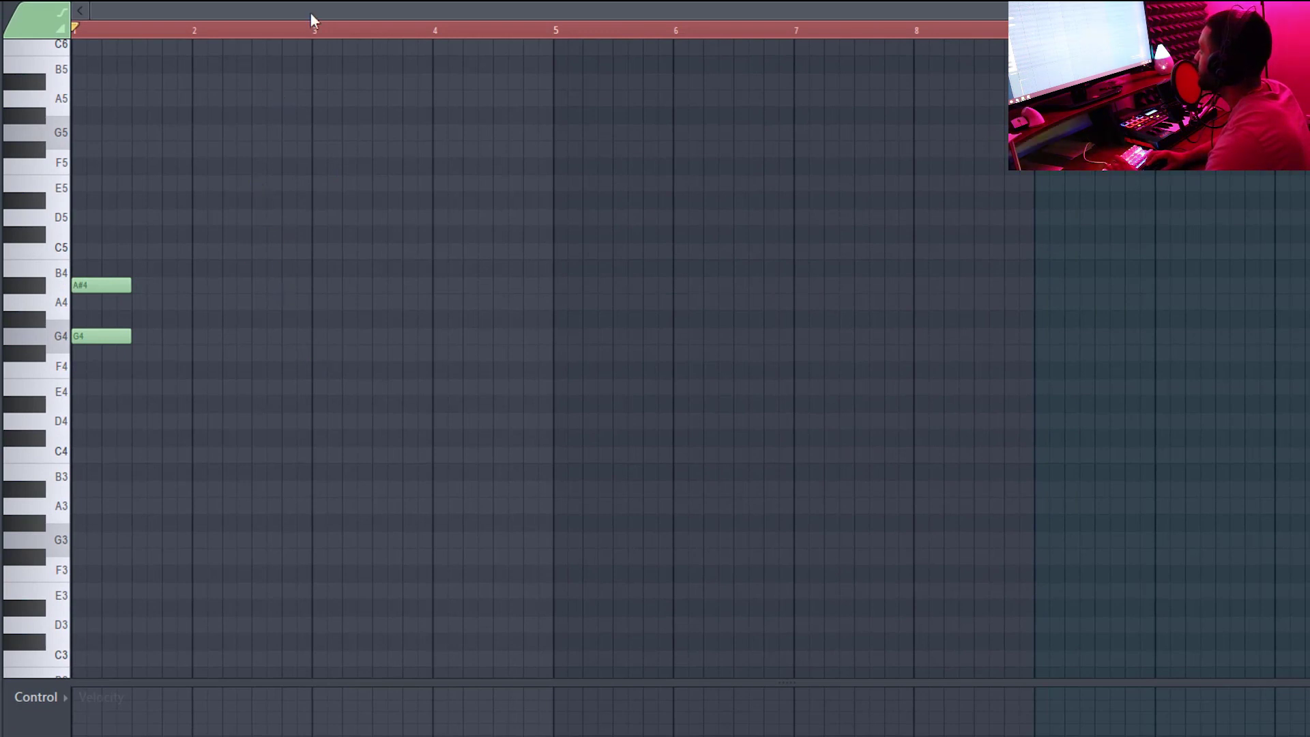
pyautogui.click(107, 388)
pyautogui.moveTo(107, 389); pyautogui.dragTo(98, 437)
pyautogui.press('space')
pyautogui.press('space')
pyautogui.press('space')
pyautogui.press('space')
pyautogui.click(136, 352)
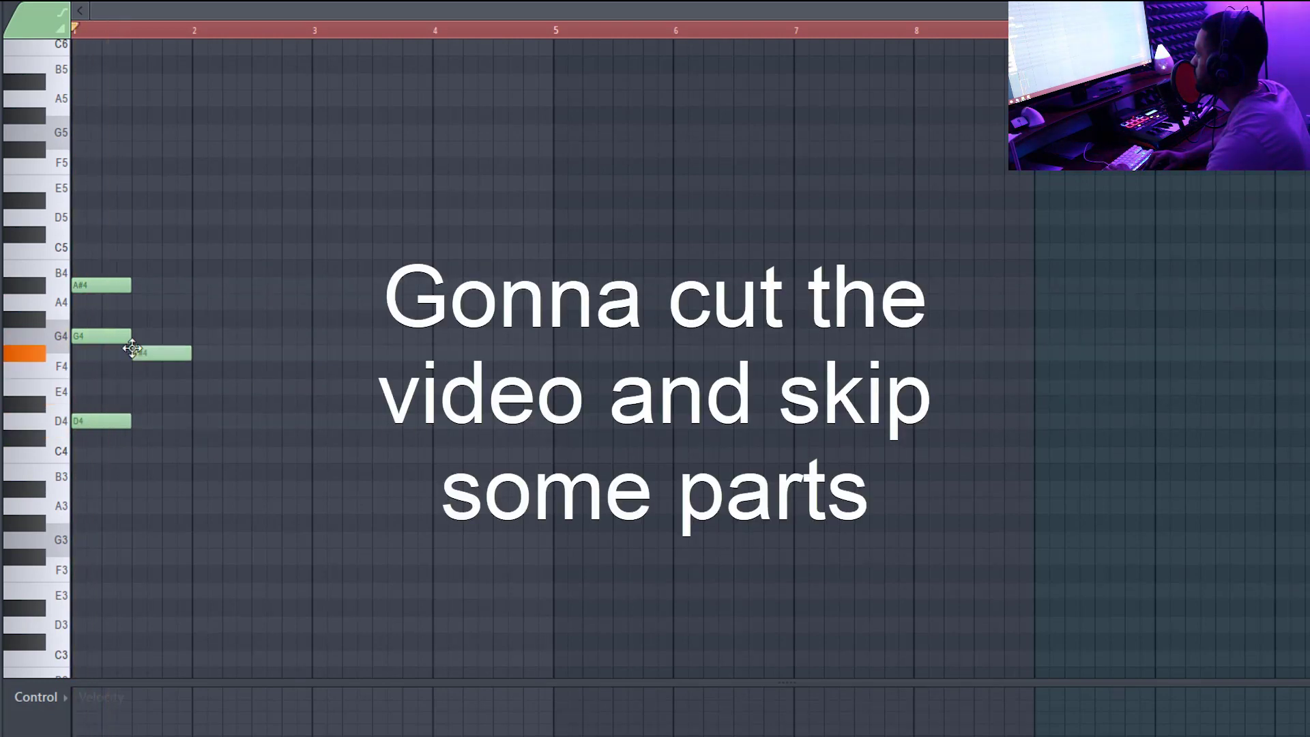
pyautogui.click(138, 387)
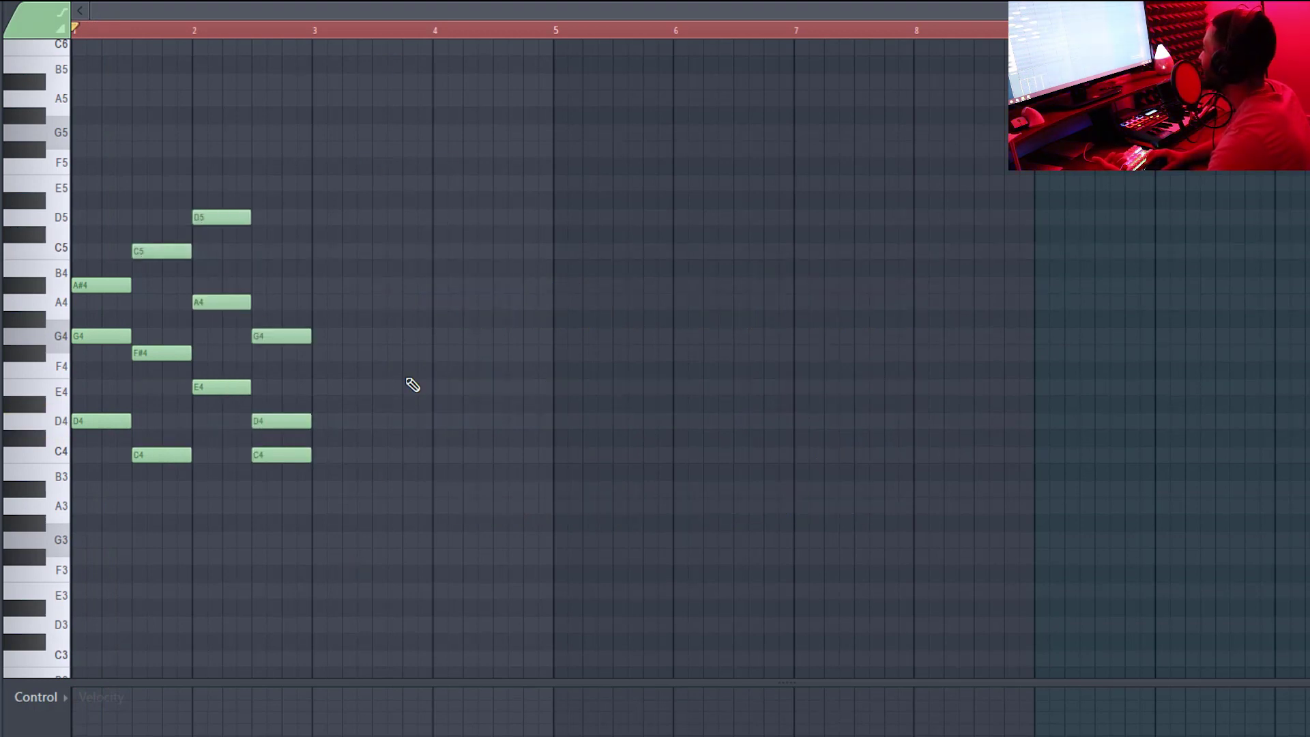
# Revoice the fourth chord to D4, F#4 and A#4, auditioning the progression.
pyautogui.moveTo(298, 334); pyautogui.dragTo(300, 273)
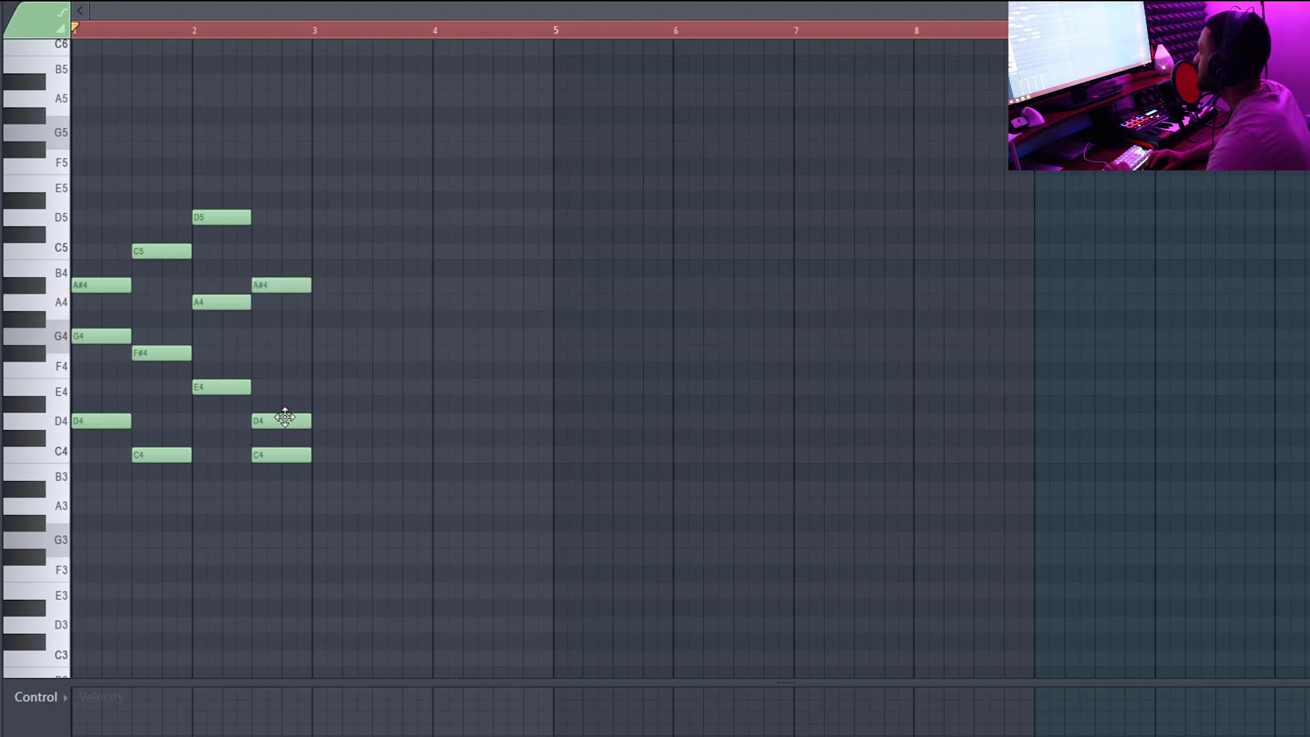
pyautogui.moveTo(284, 419); pyautogui.dragTo(284, 343)
pyautogui.press('space')
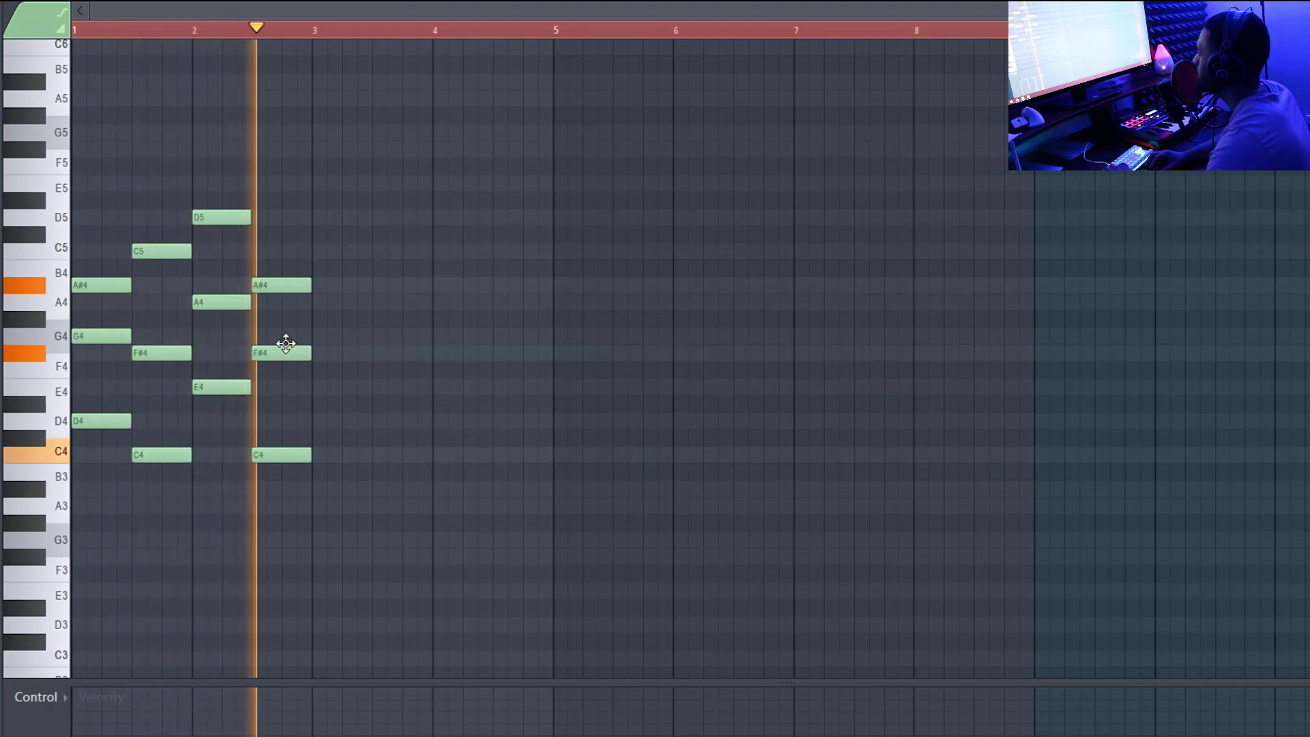
pyautogui.press('space')
pyautogui.moveTo(279, 356)
pyautogui.mouseDown()
pyautogui.moveTo(282, 428)
pyautogui.moveTo(299, 348)
pyautogui.mouseUp()
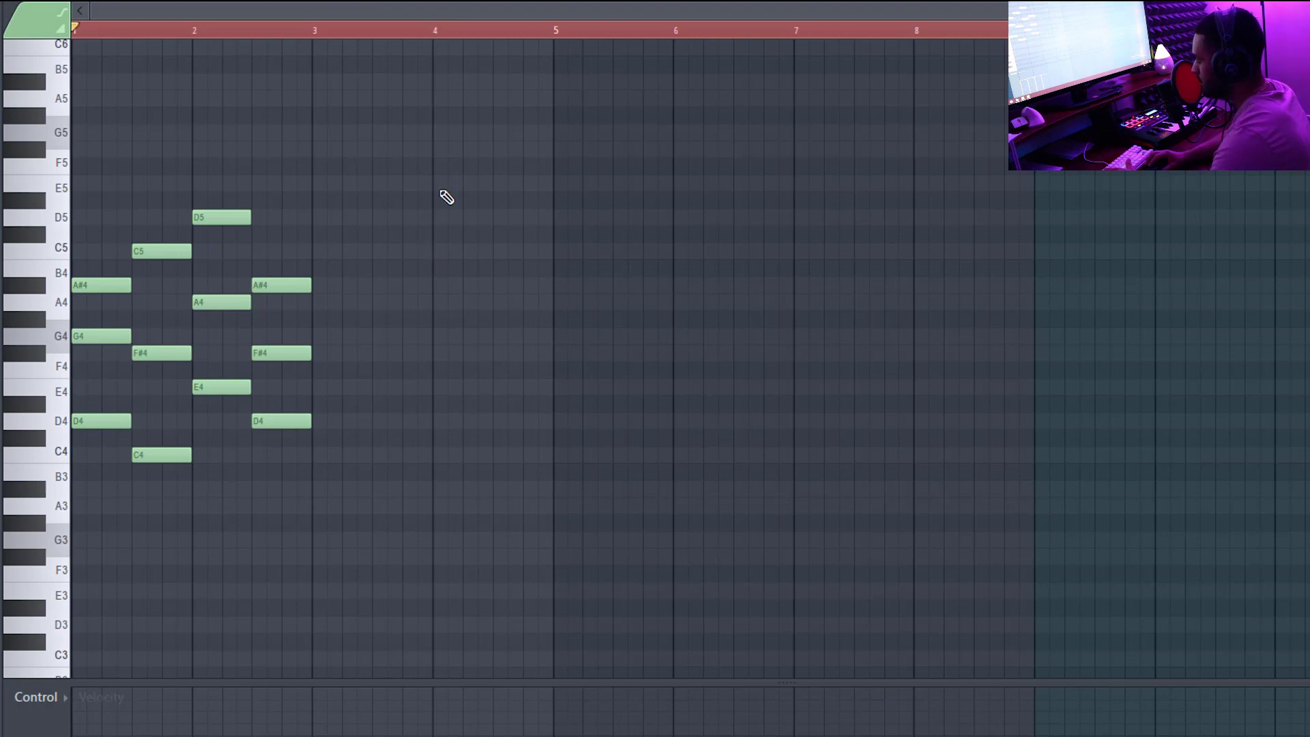
# Arpeggiate all four chords with the Default pattern, range 1 and Time sync.
pyautogui.moveTo(456, 123); pyautogui.dragTo(86, 546)
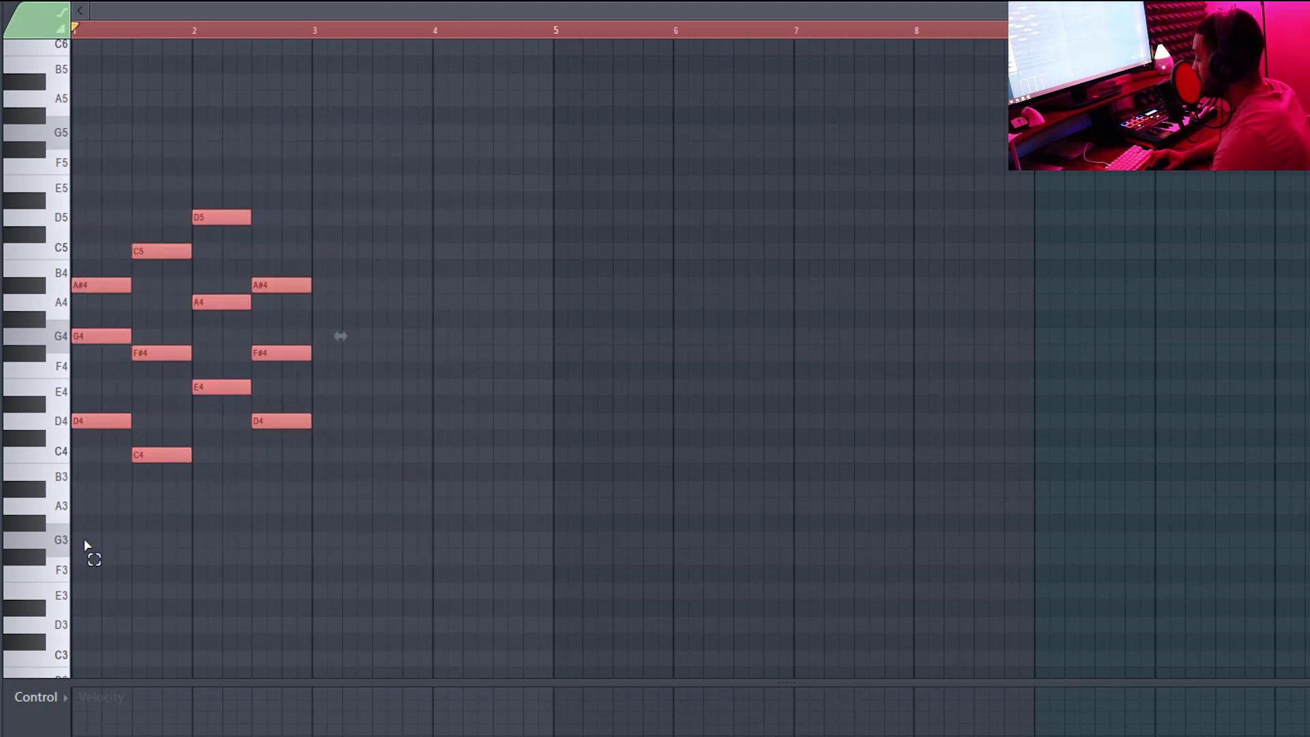
pyautogui.hotkey('alt', 'a')
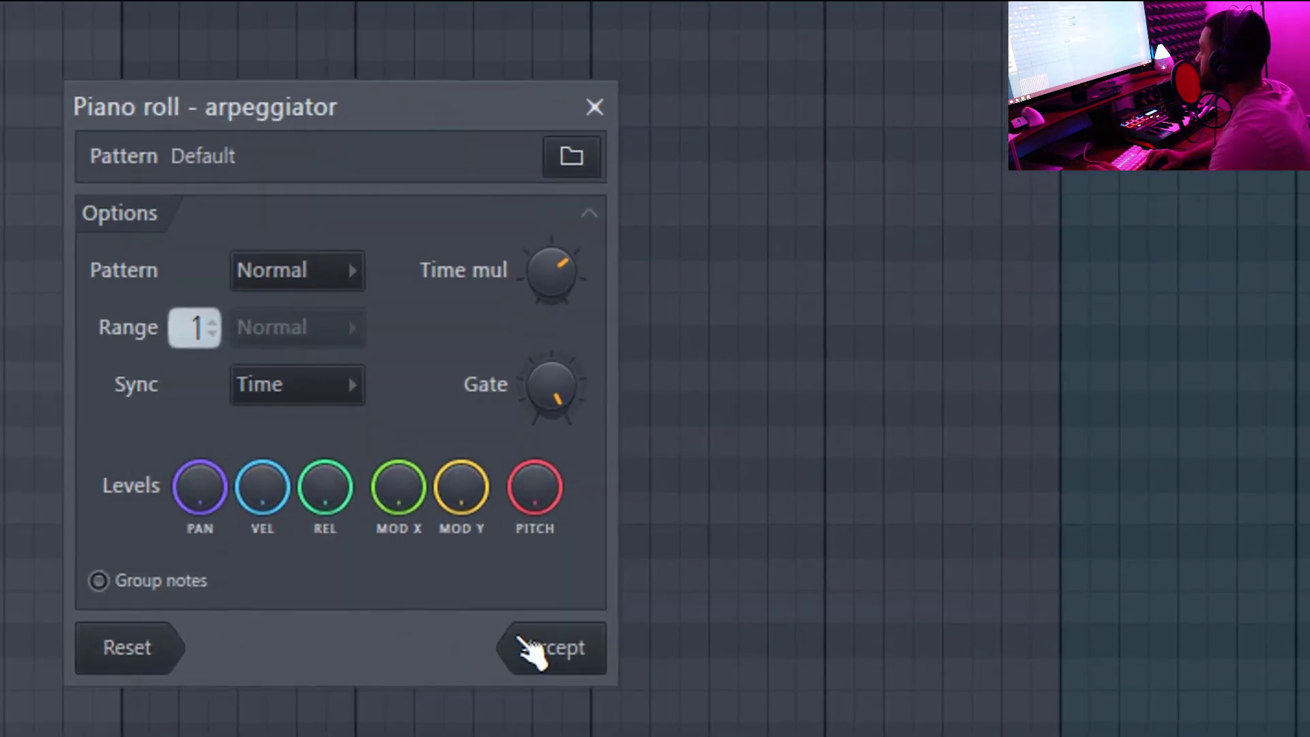
pyautogui.click(532, 652)
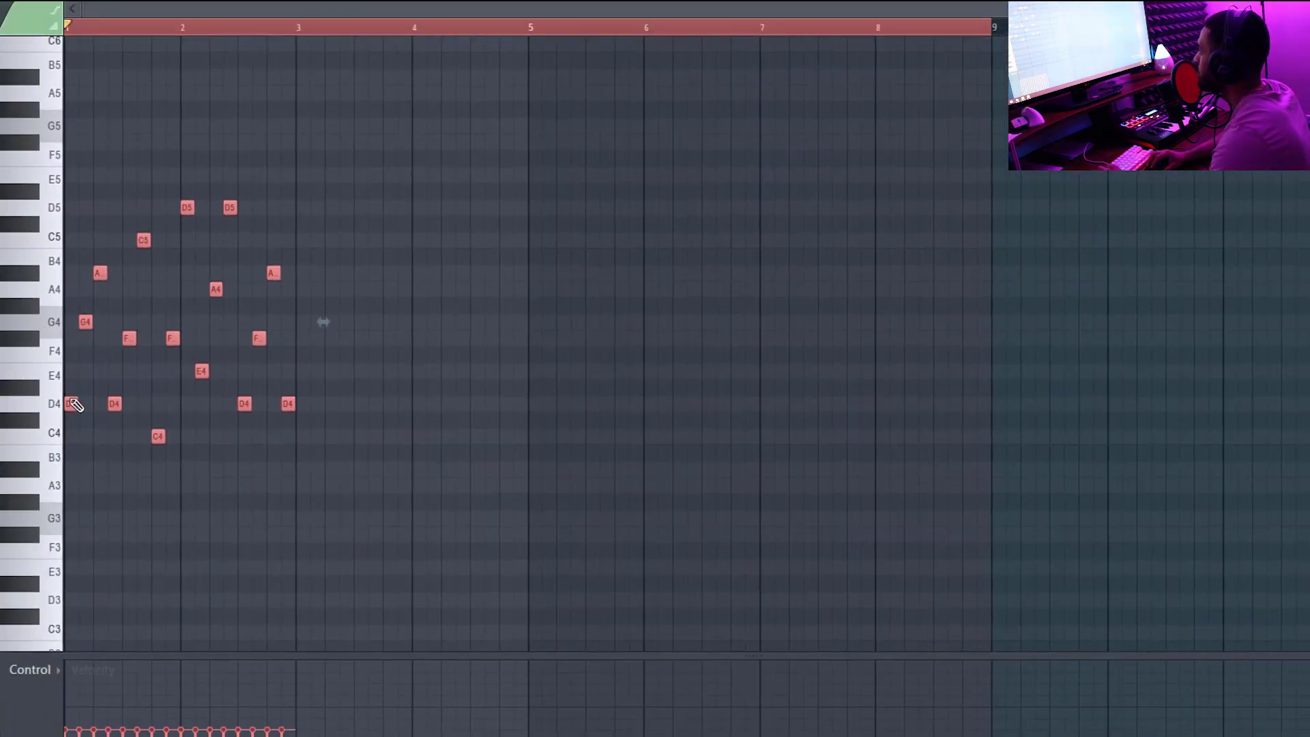
# Lengthen all arpeggiated notes together to three grid steps each and deselect them.
pyautogui.moveTo(77, 402); pyautogui.dragTo(89, 409)
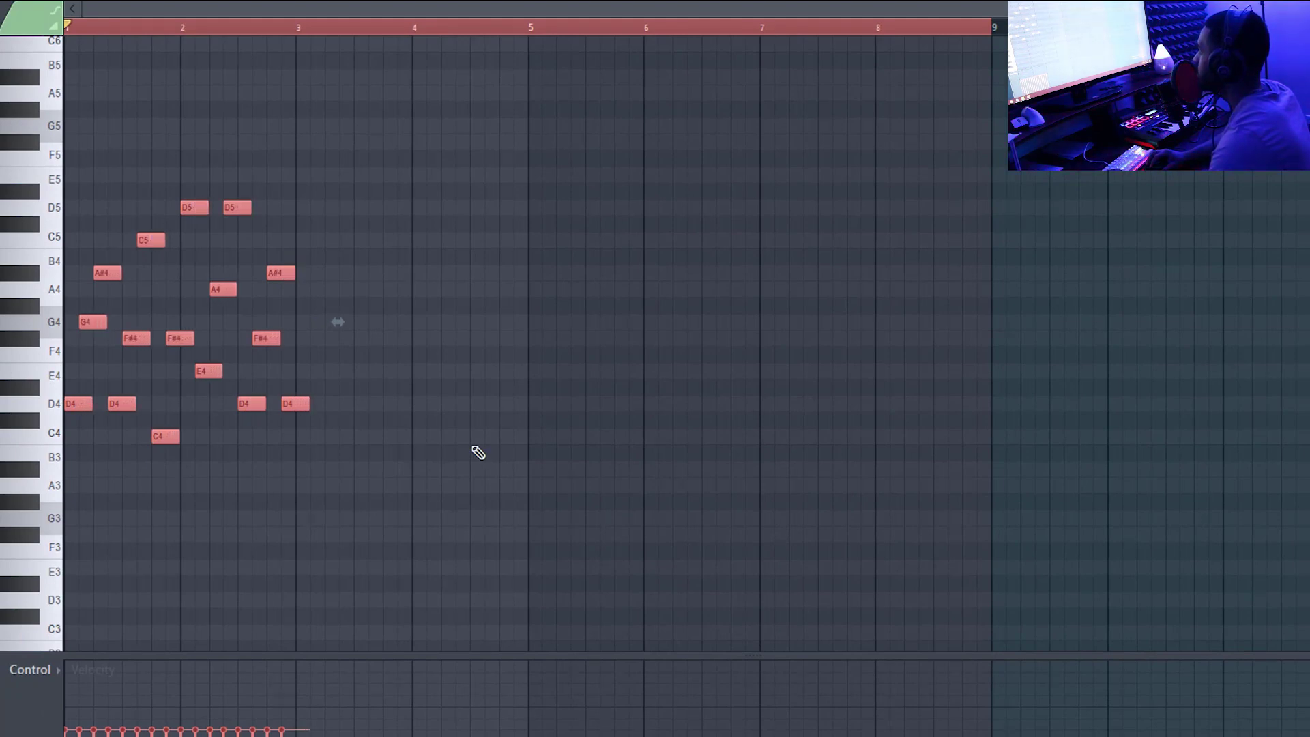
pyautogui.moveTo(89, 406); pyautogui.dragTo(106, 405)
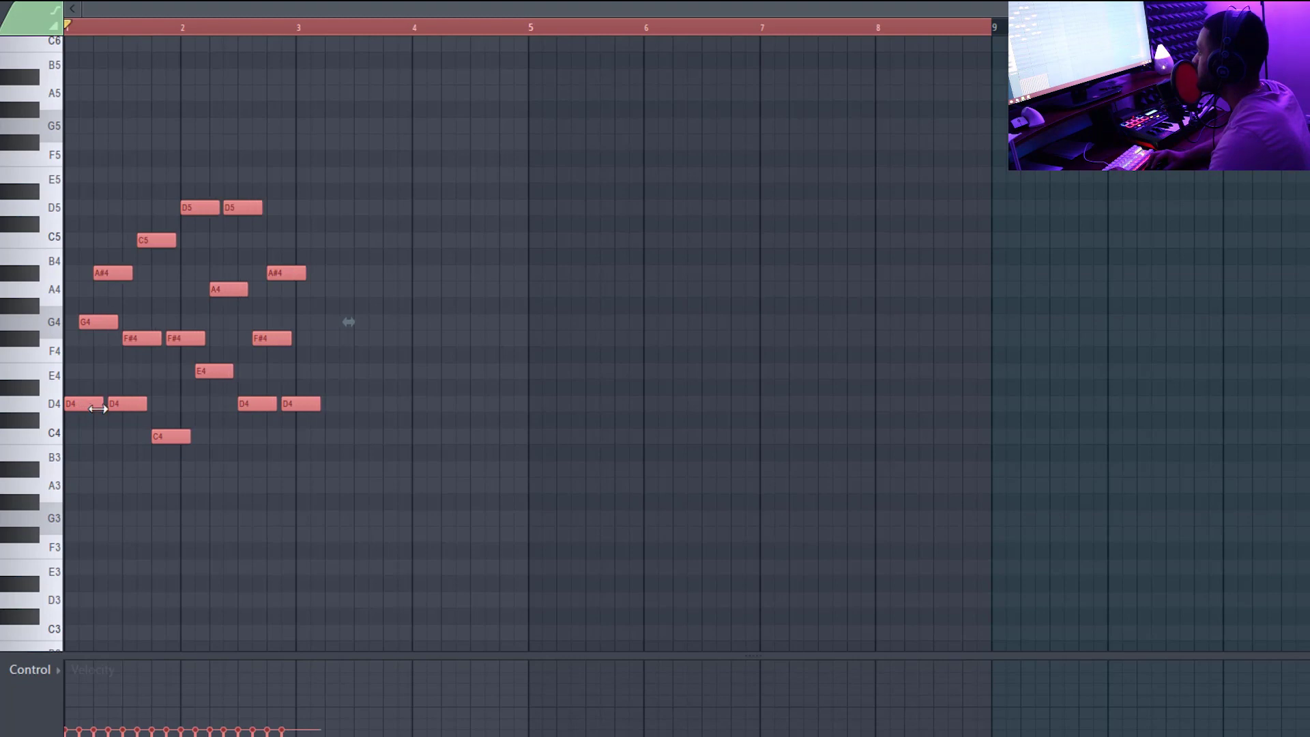
pyautogui.click(400, 631)
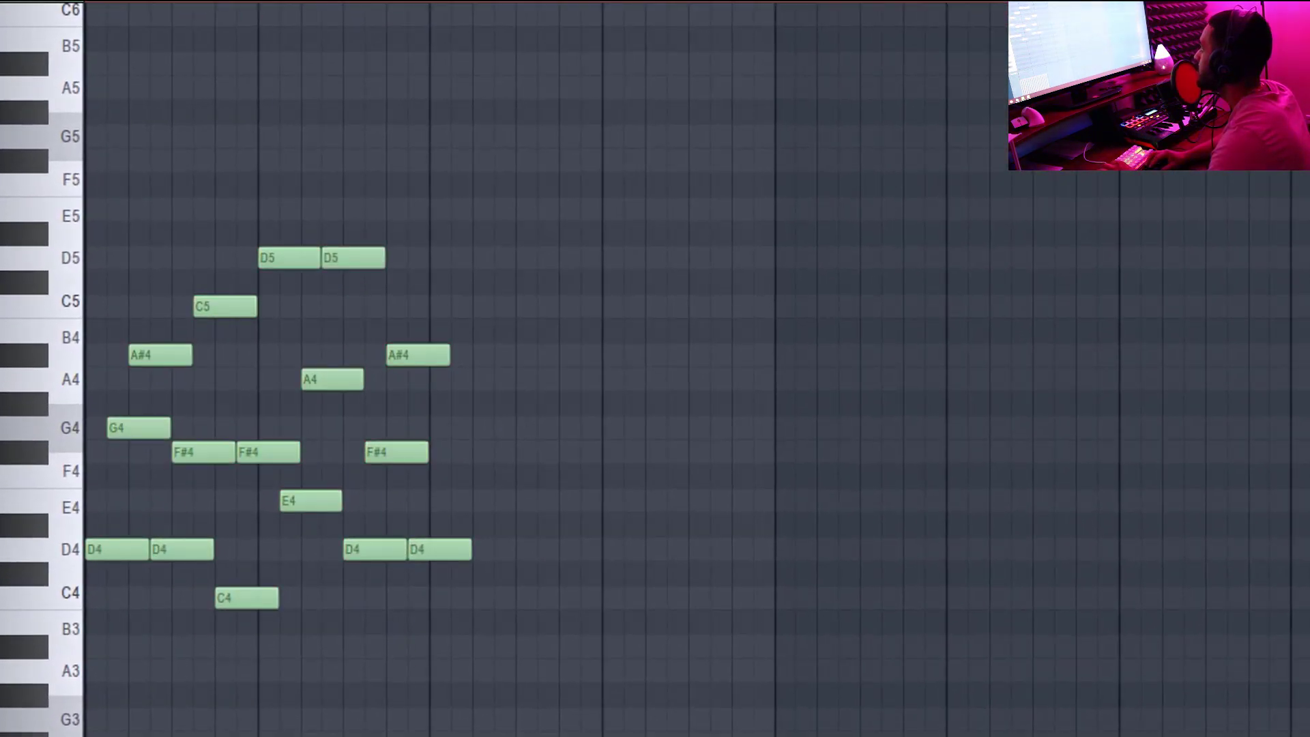
# Remove the final D4, end the last D4 and A#4 at bar 3, extend the A4 to the last A#4's start, and audition the phrase.
pyautogui.rightClick(453, 550)
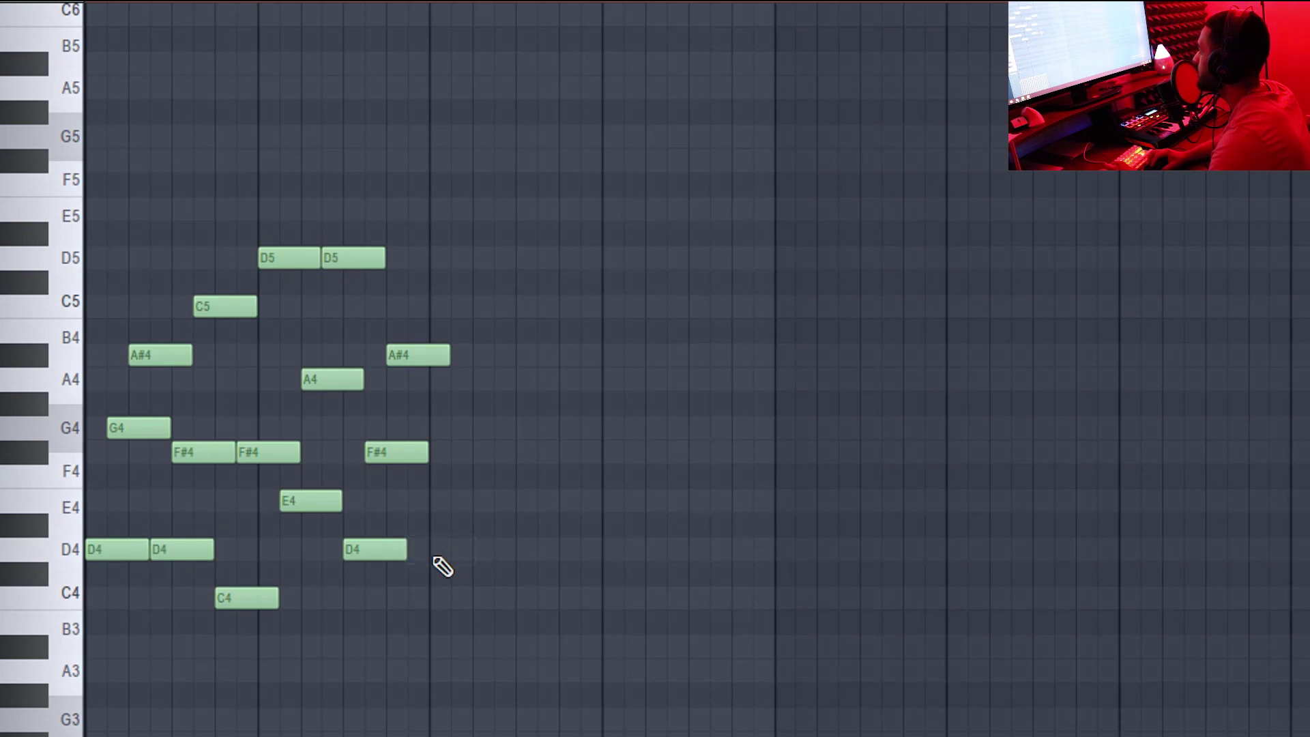
pyautogui.moveTo(407, 552); pyautogui.dragTo(430, 552)
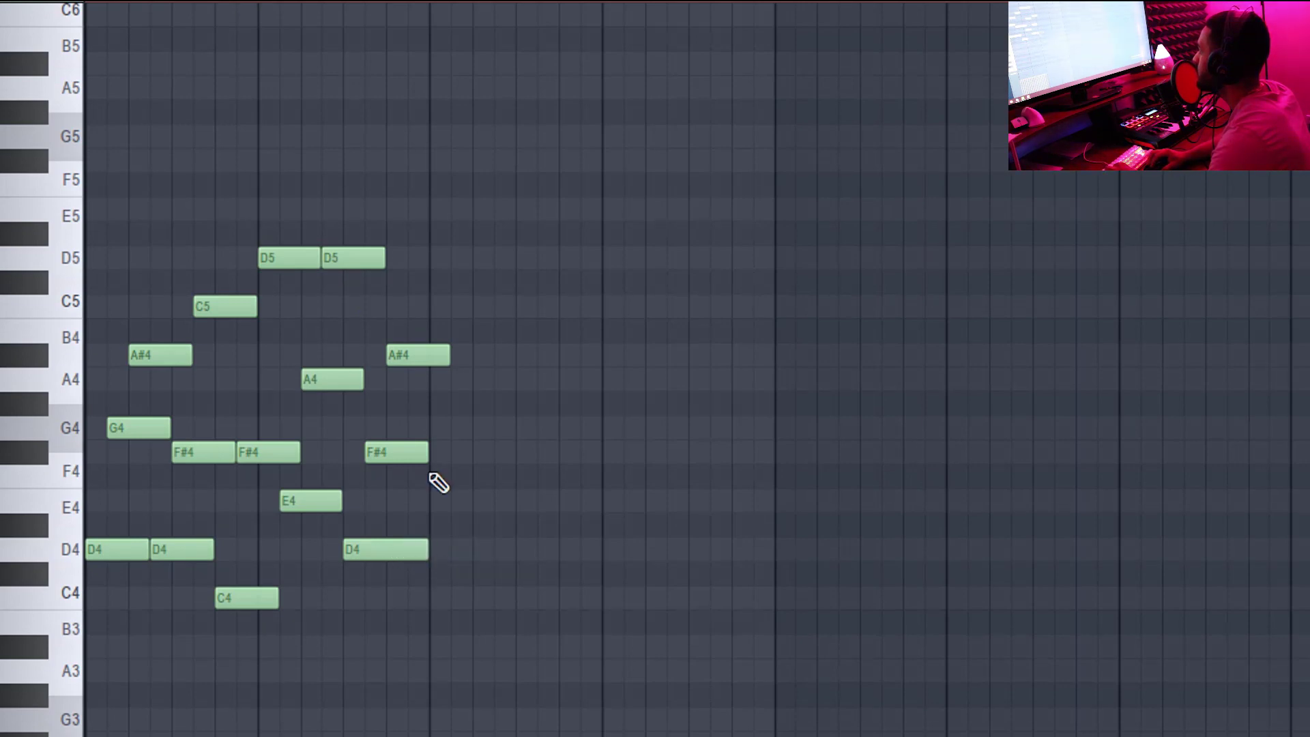
pyautogui.moveTo(447, 353); pyautogui.dragTo(427, 351)
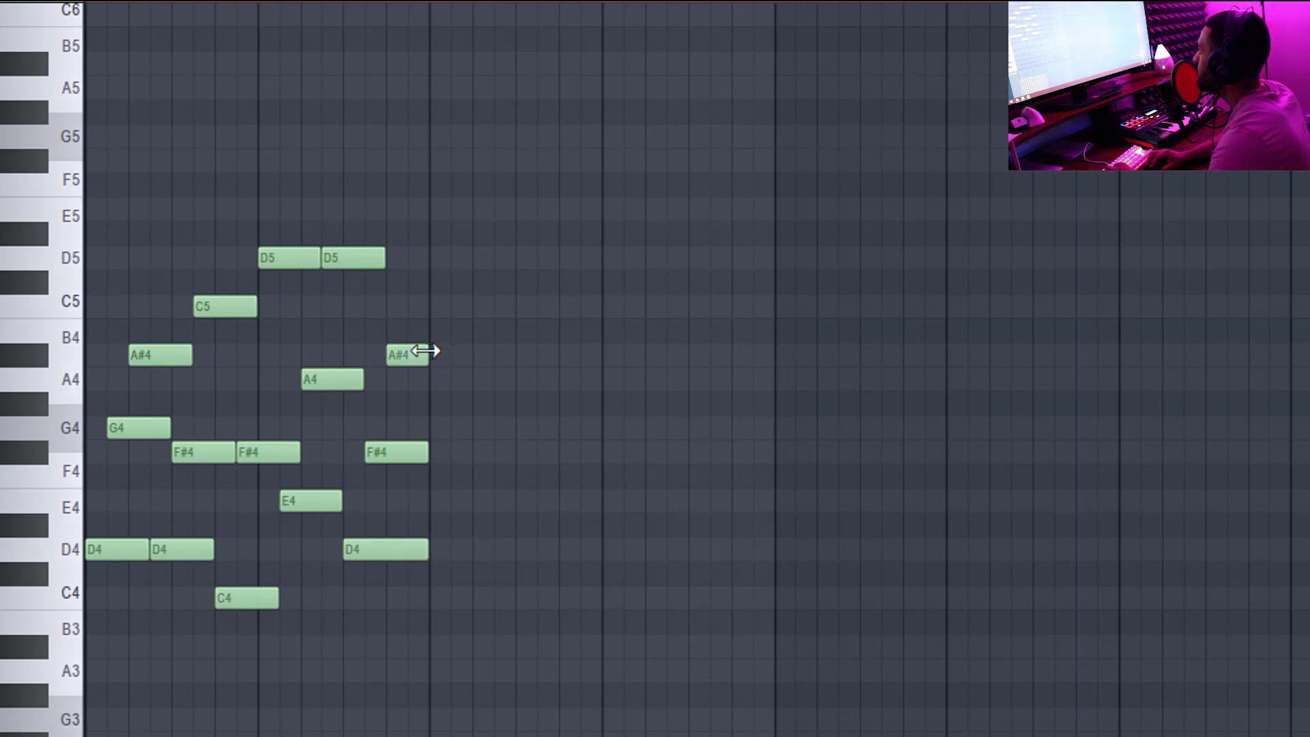
pyautogui.moveTo(361, 379); pyautogui.dragTo(386, 379)
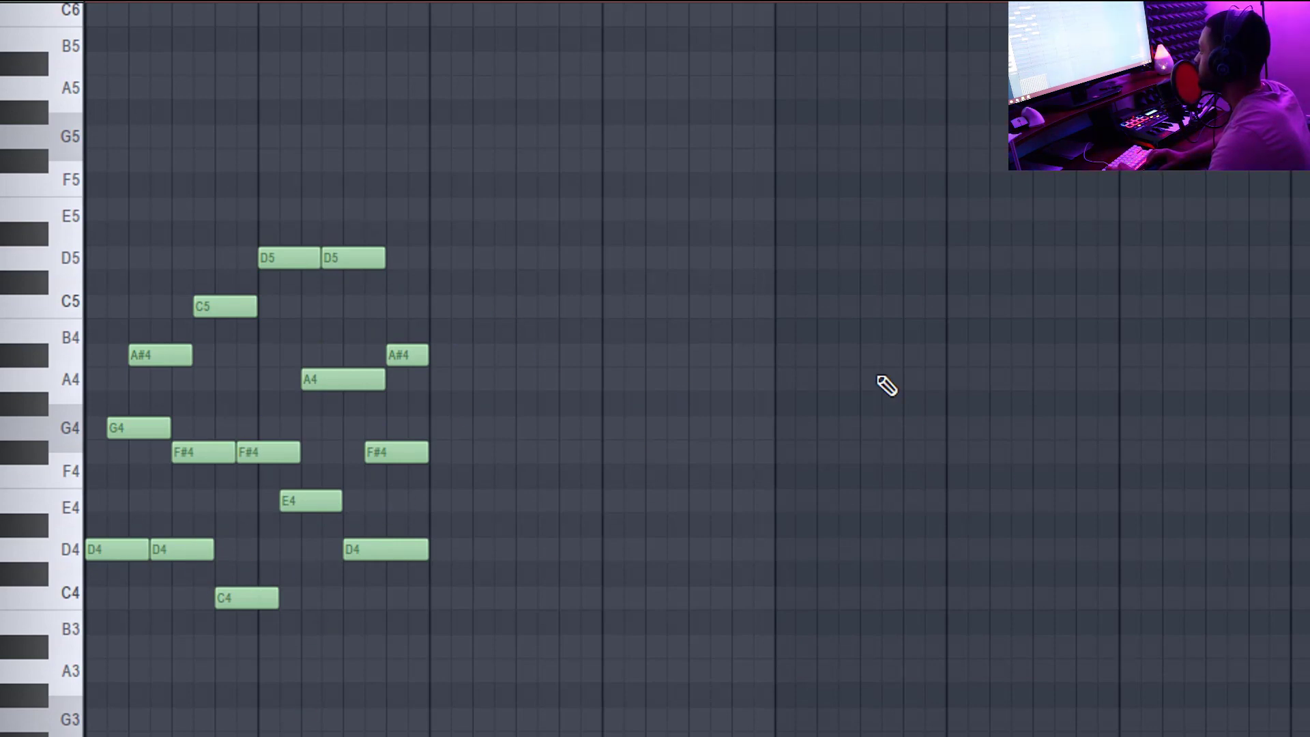
pyautogui.press('space')
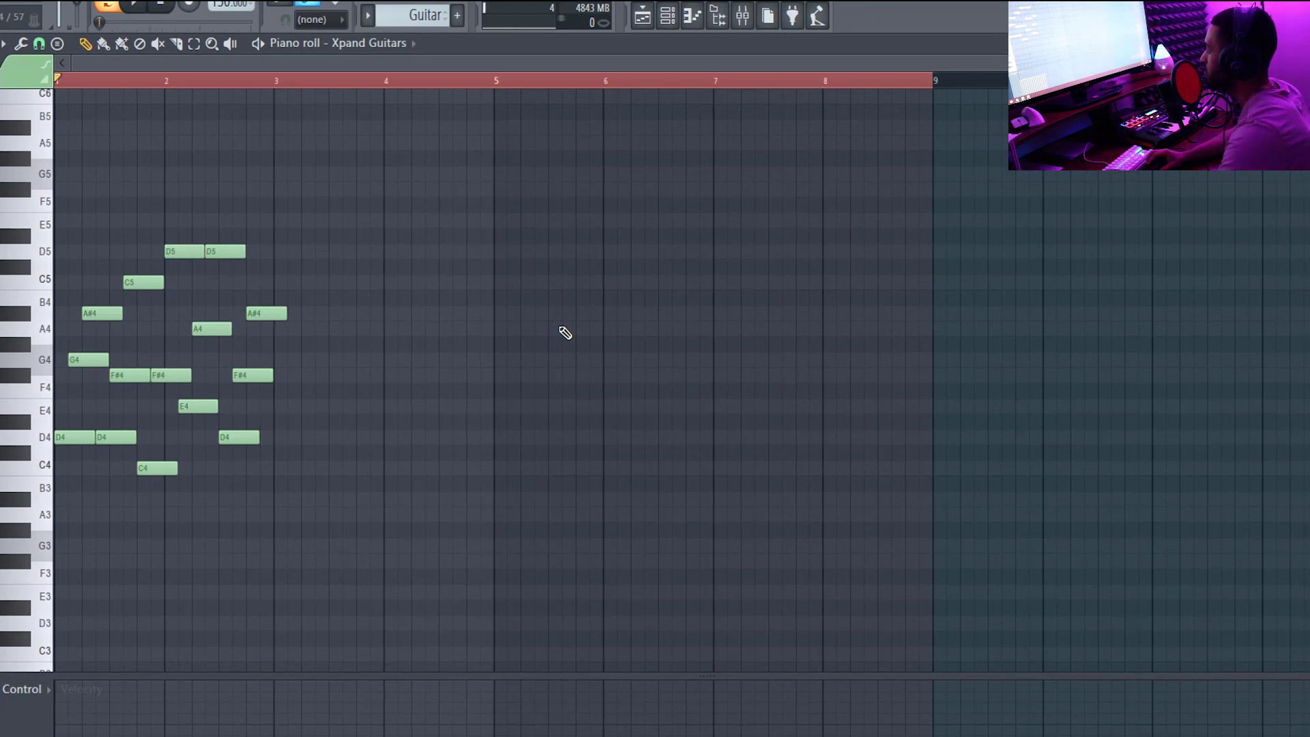
# Re-arpeggiate the restored block chords with the Default pattern and lengthen the resulting notes together.
pyautogui.hotkey('ctrl', 'a')
pyautogui.moveTo(322, 359); pyautogui.dragTo(299, 359)
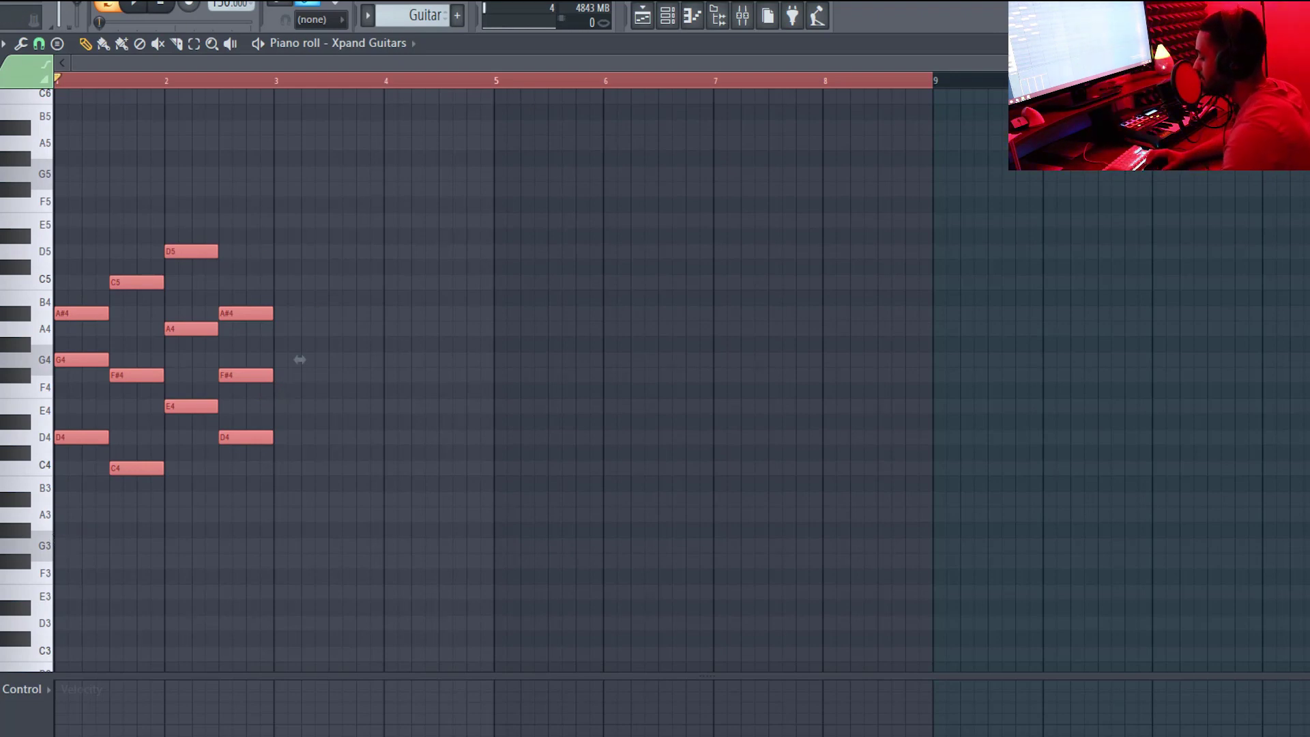
pyautogui.hotkey('alt', 'a')
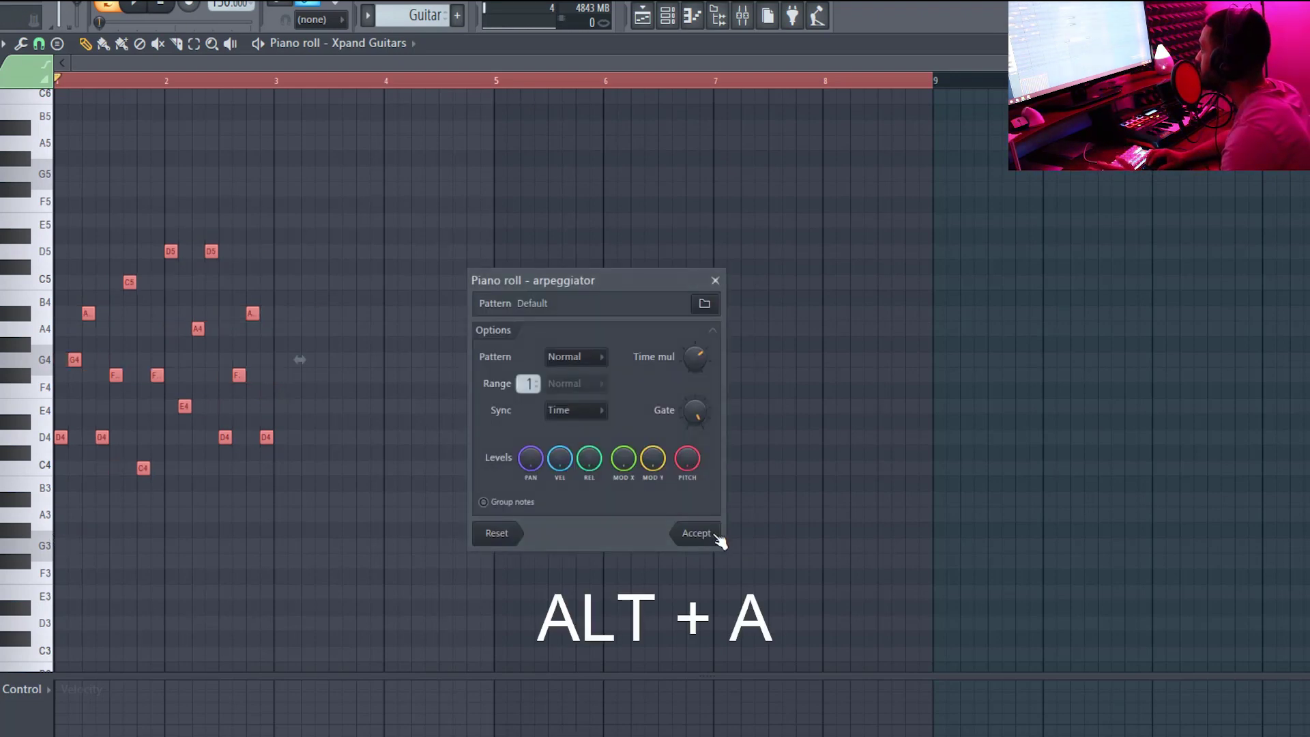
pyautogui.click(696, 533)
pyautogui.moveTo(66, 438); pyautogui.dragTo(91, 459)
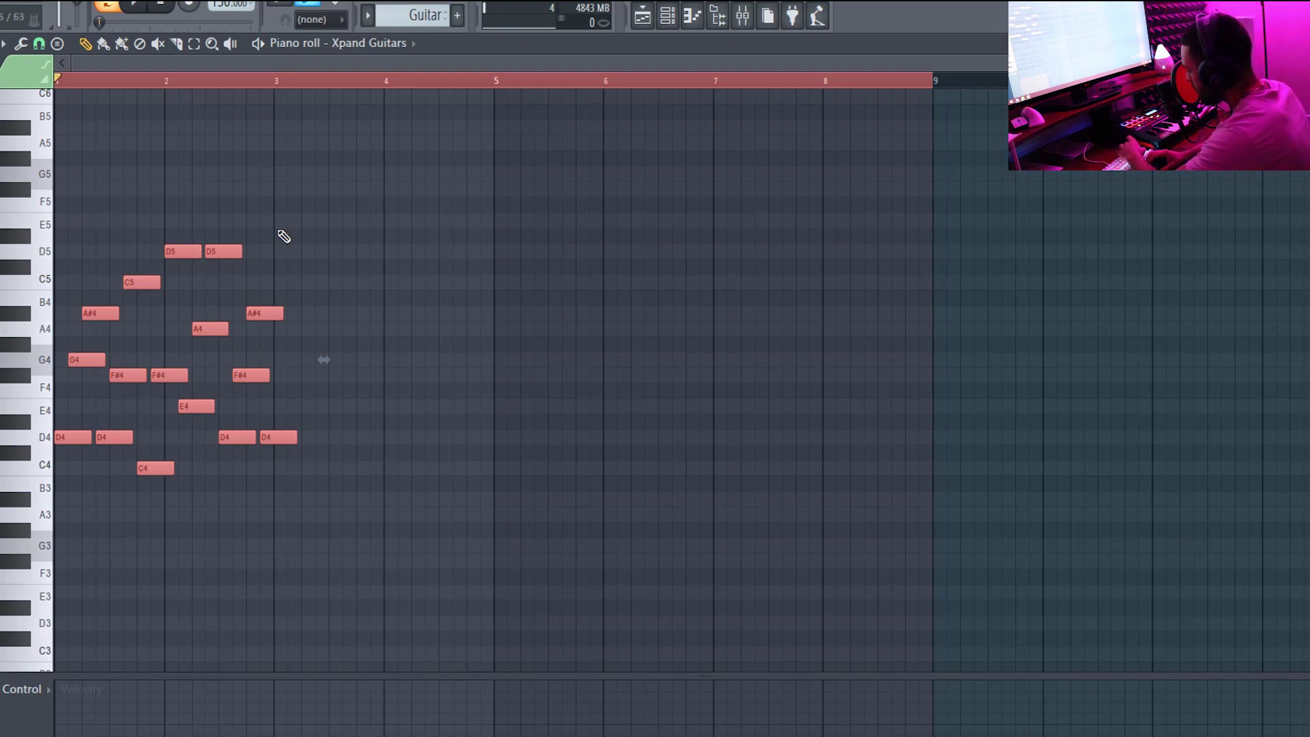
# Clear all notes from the Xpand Guitars piano roll and draw an F#4 note at the start of bar 1.
pyautogui.press('Delete')
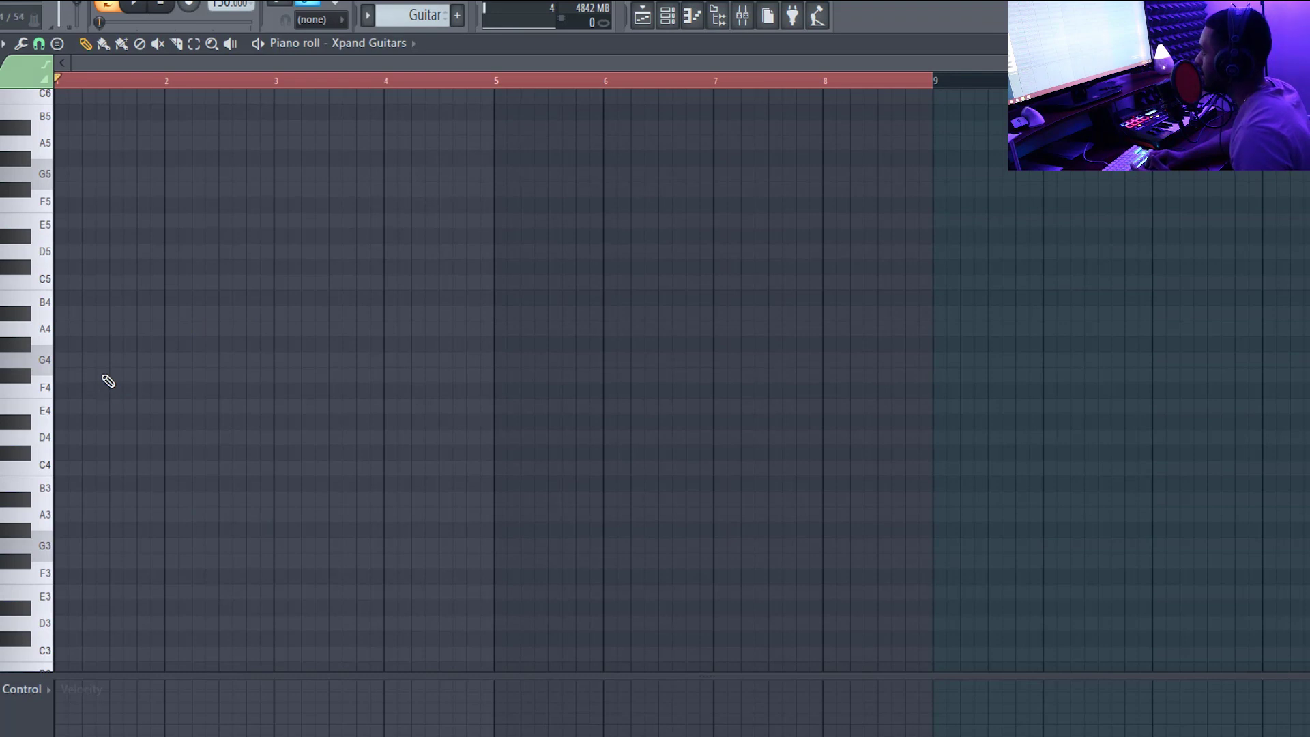
pyautogui.moveTo(103, 375); pyautogui.dragTo(56, 376)
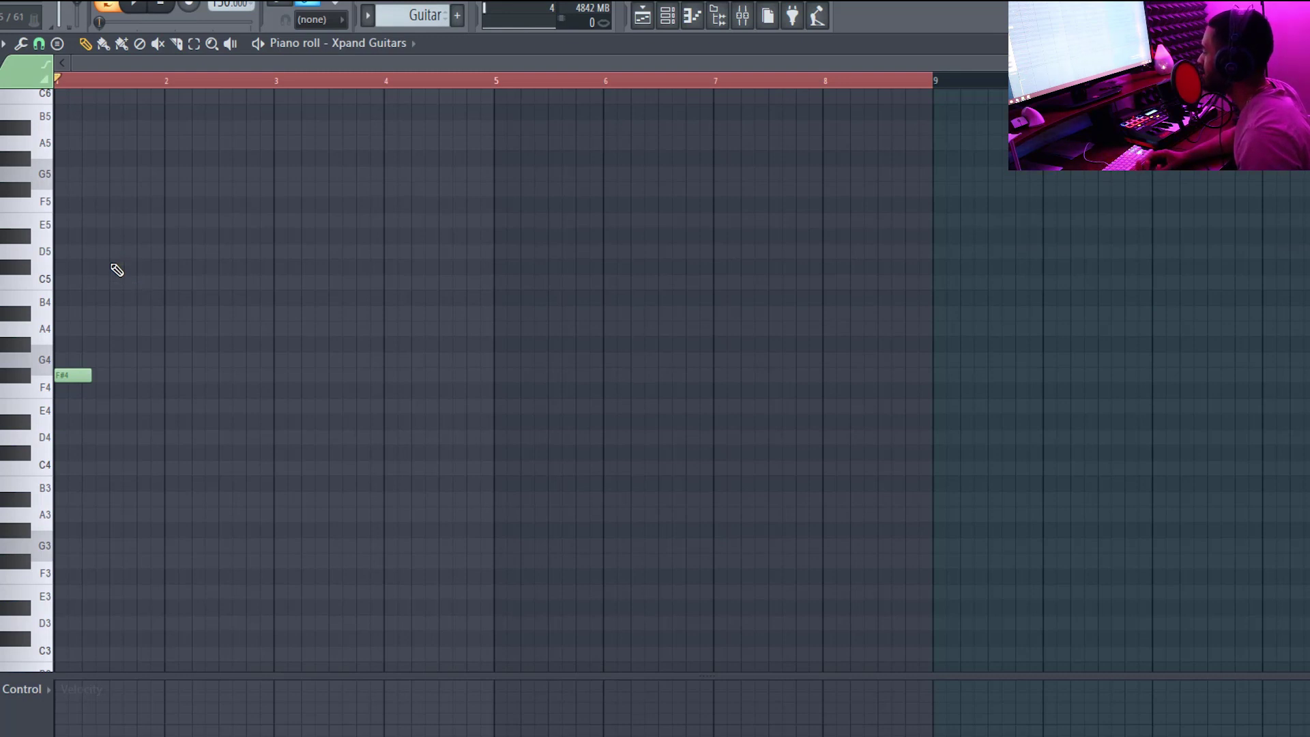
pyautogui.click(80, 375)
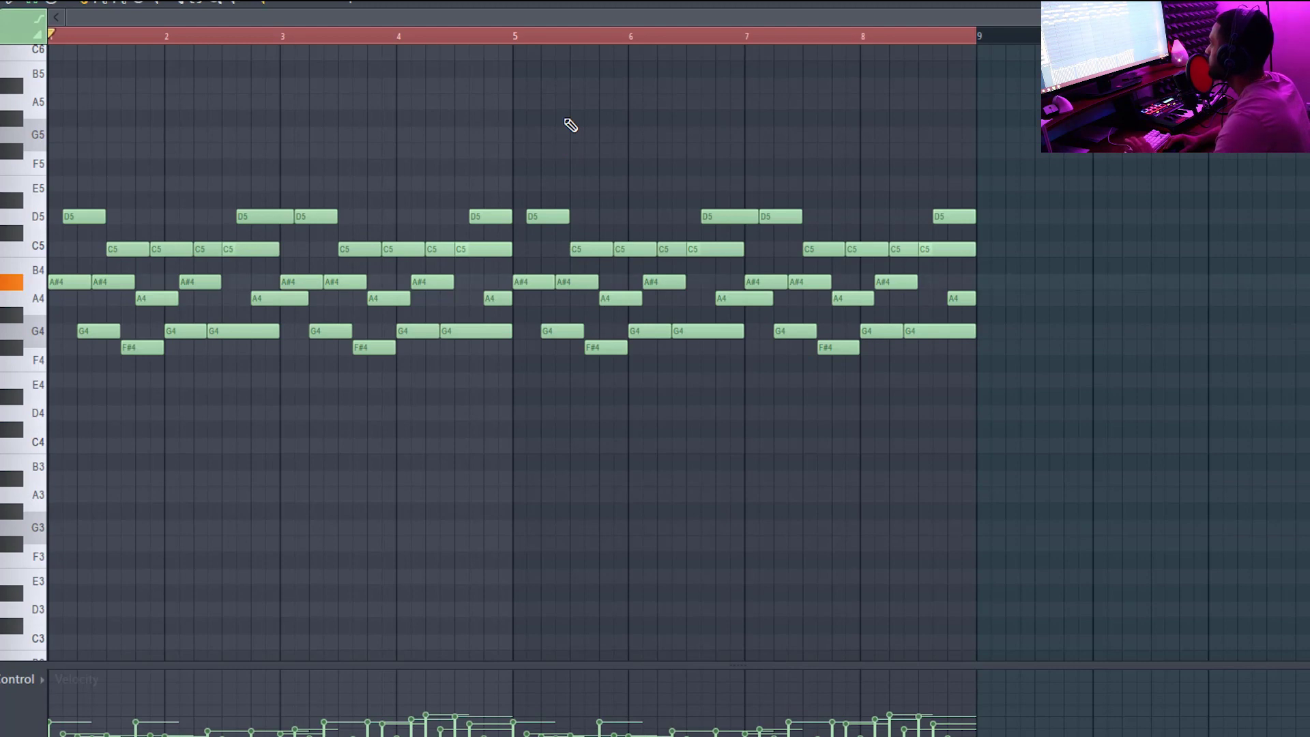
# Play back the eight-bar Xpand Guitars arpeggio and open the Strum Guitars channel.
pyautogui.press('space')
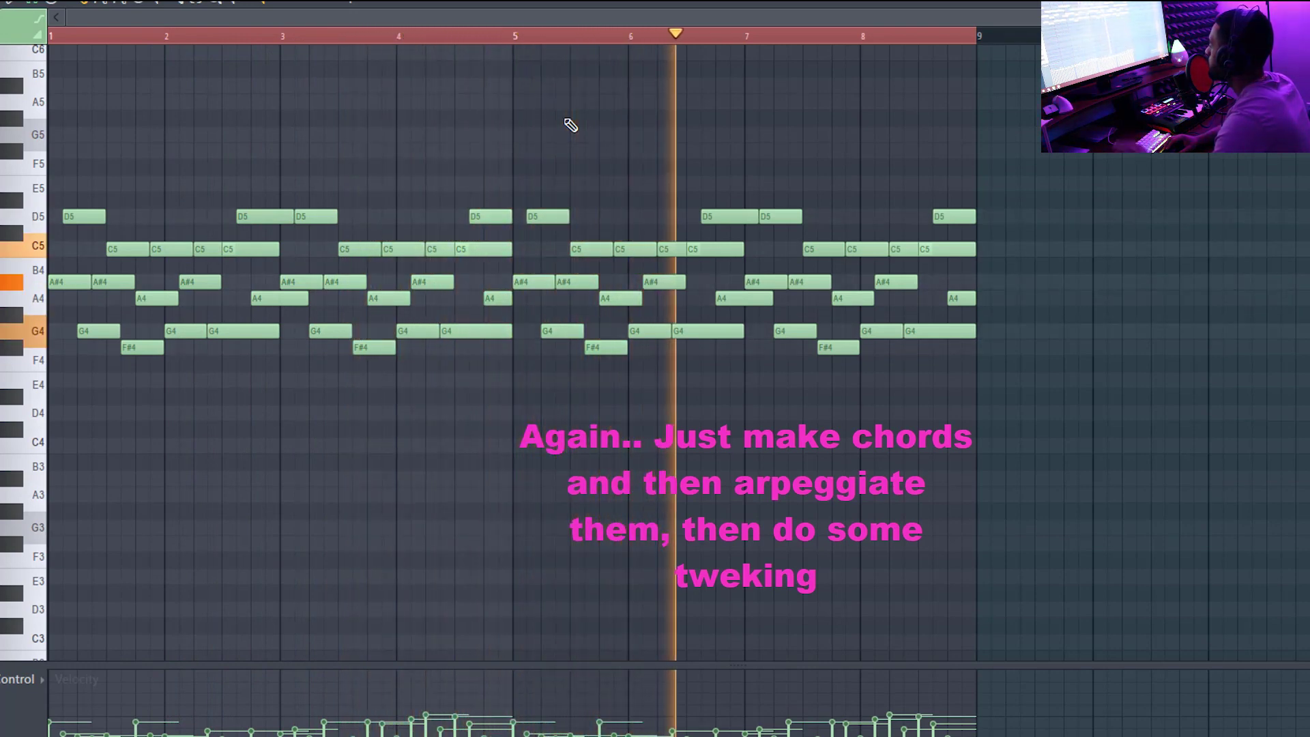
pyautogui.press('space')
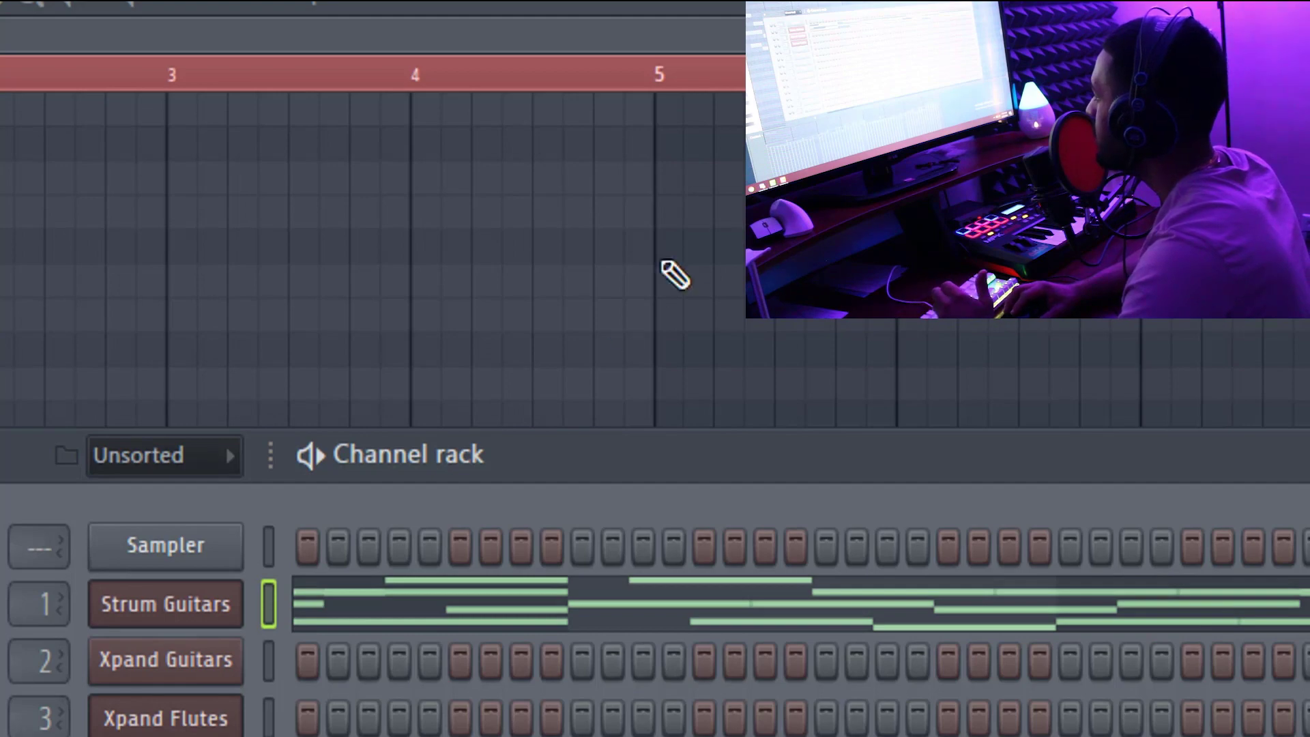
pyautogui.click(153, 614)
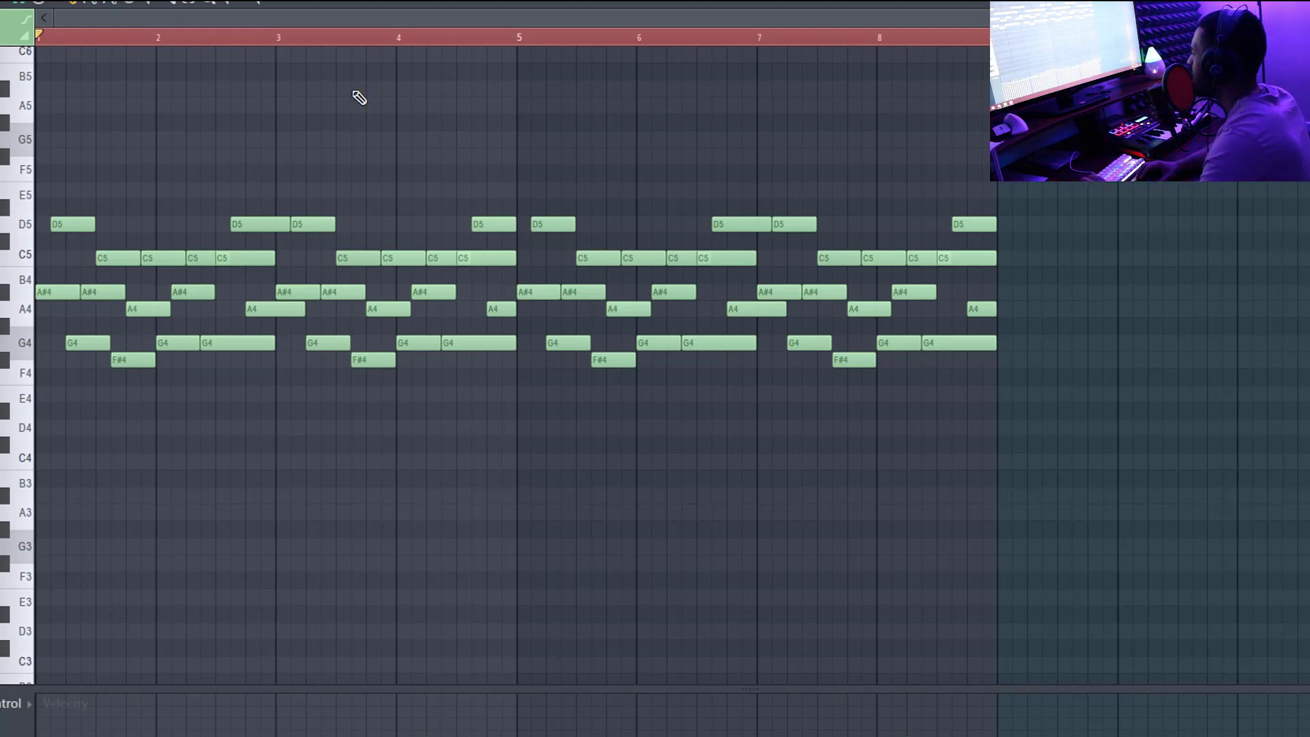
# Play back the eight-bar guitar arpeggio and bring up the Xpand Flutes channel.
pyautogui.press('space')
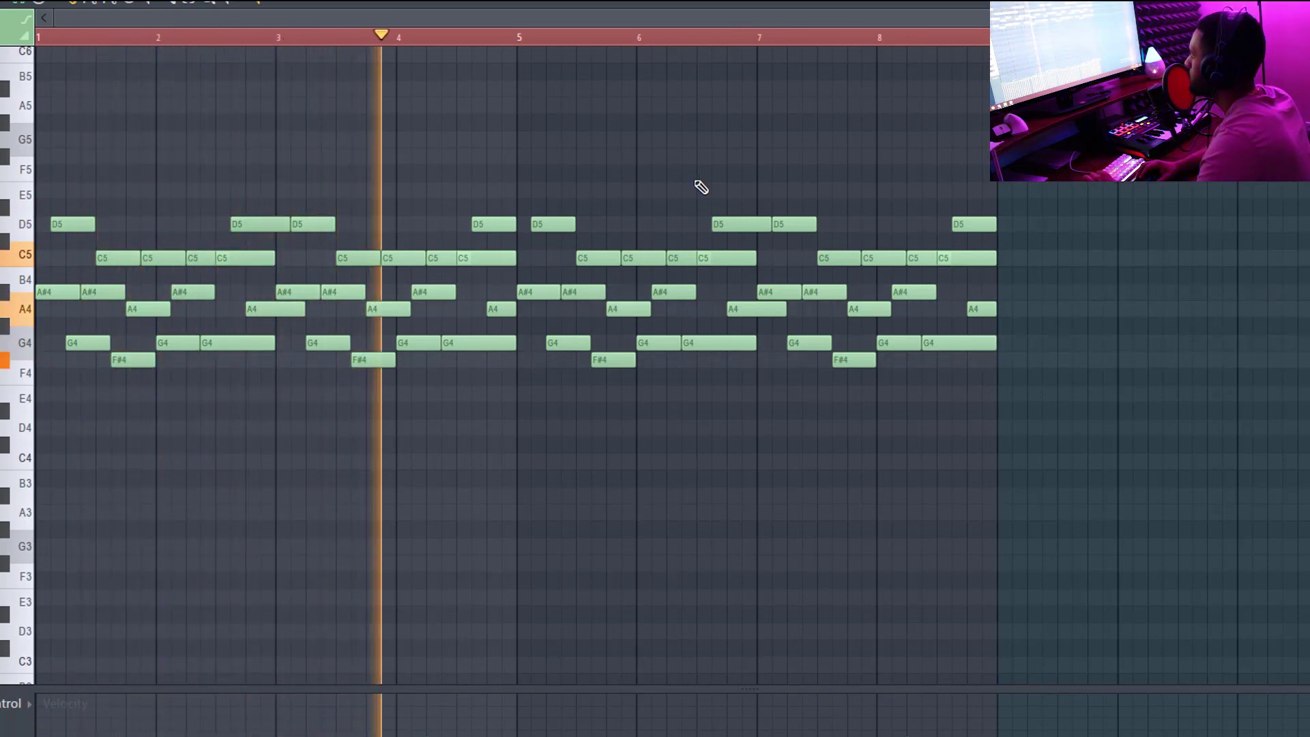
pyautogui.press('space')
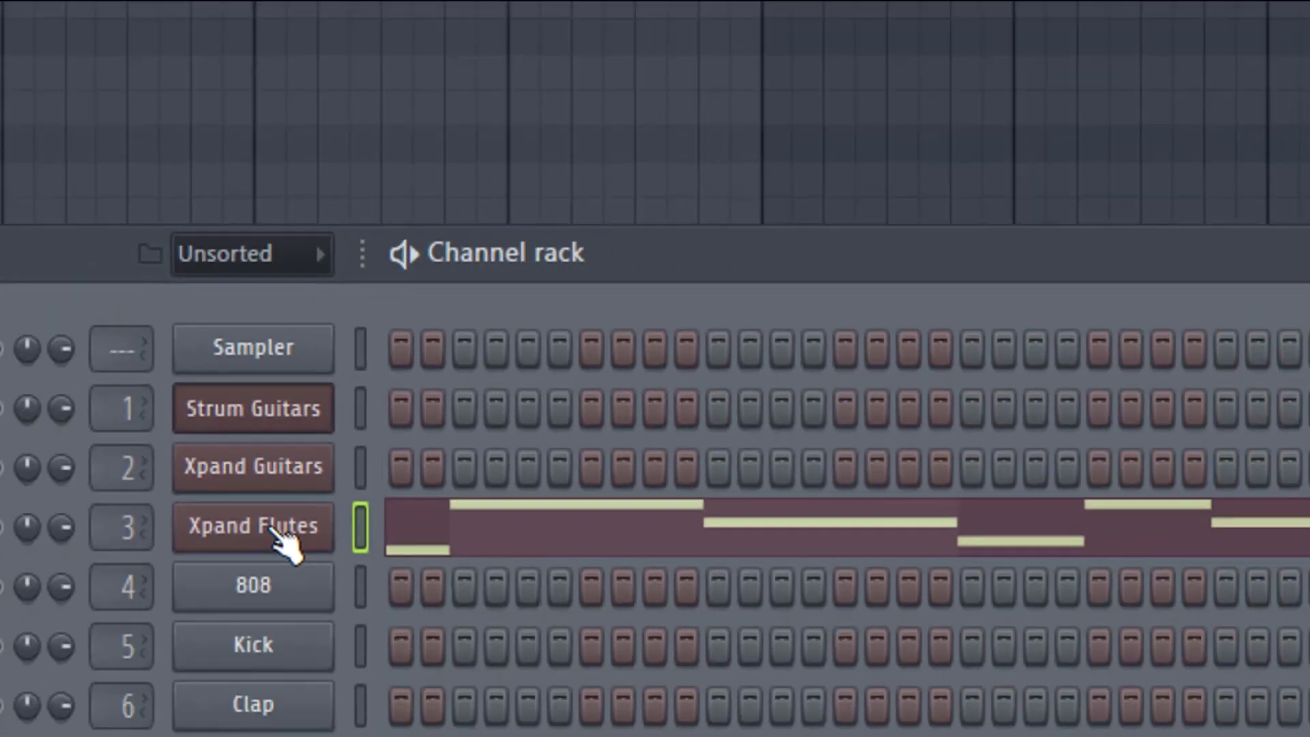
pyautogui.click(277, 713)
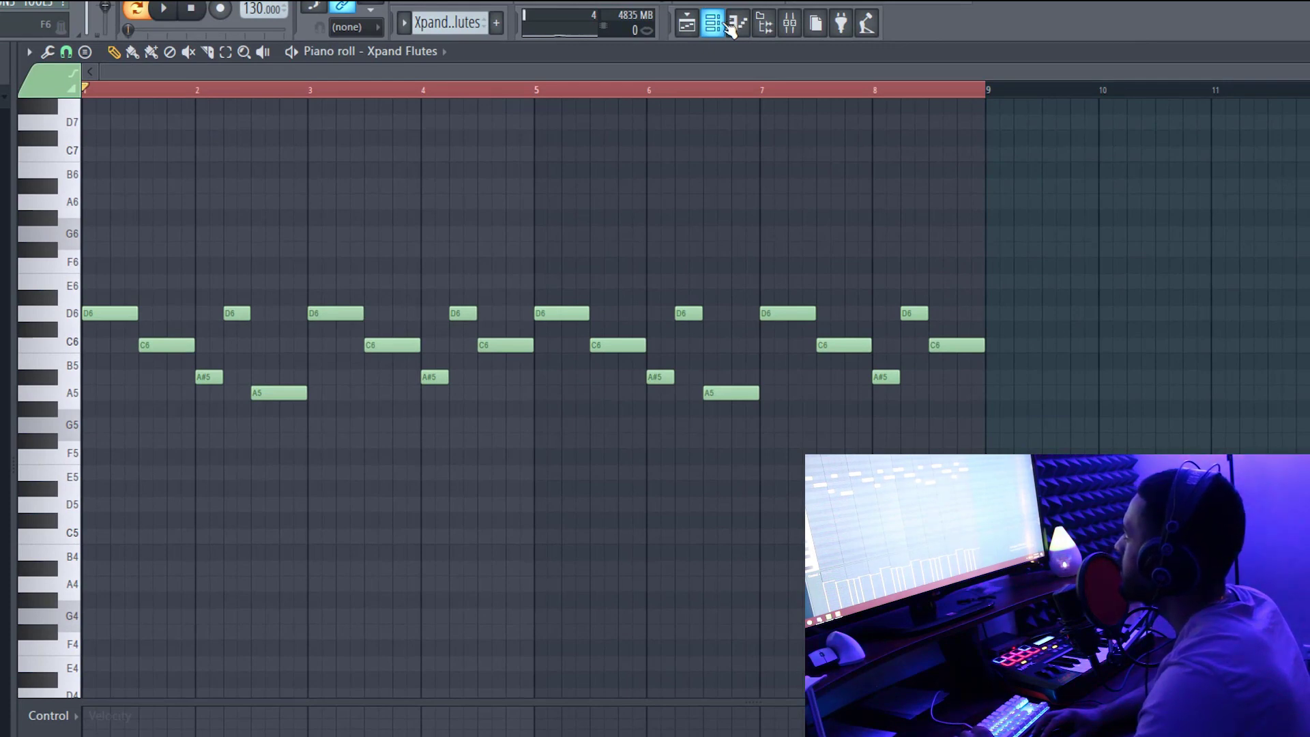
# Audition the eight-bar Xpand Flutes melody on its own and with the full arrangement.
pyautogui.press('space')
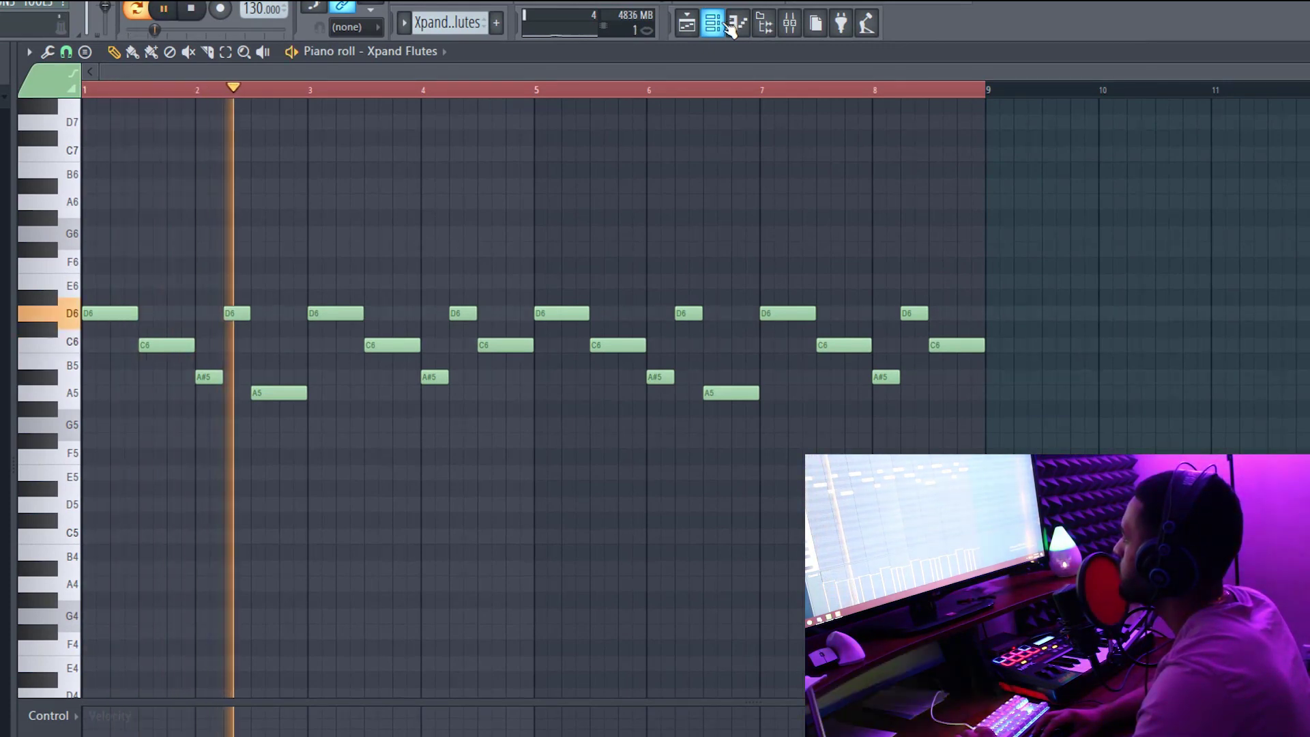
pyautogui.press('space')
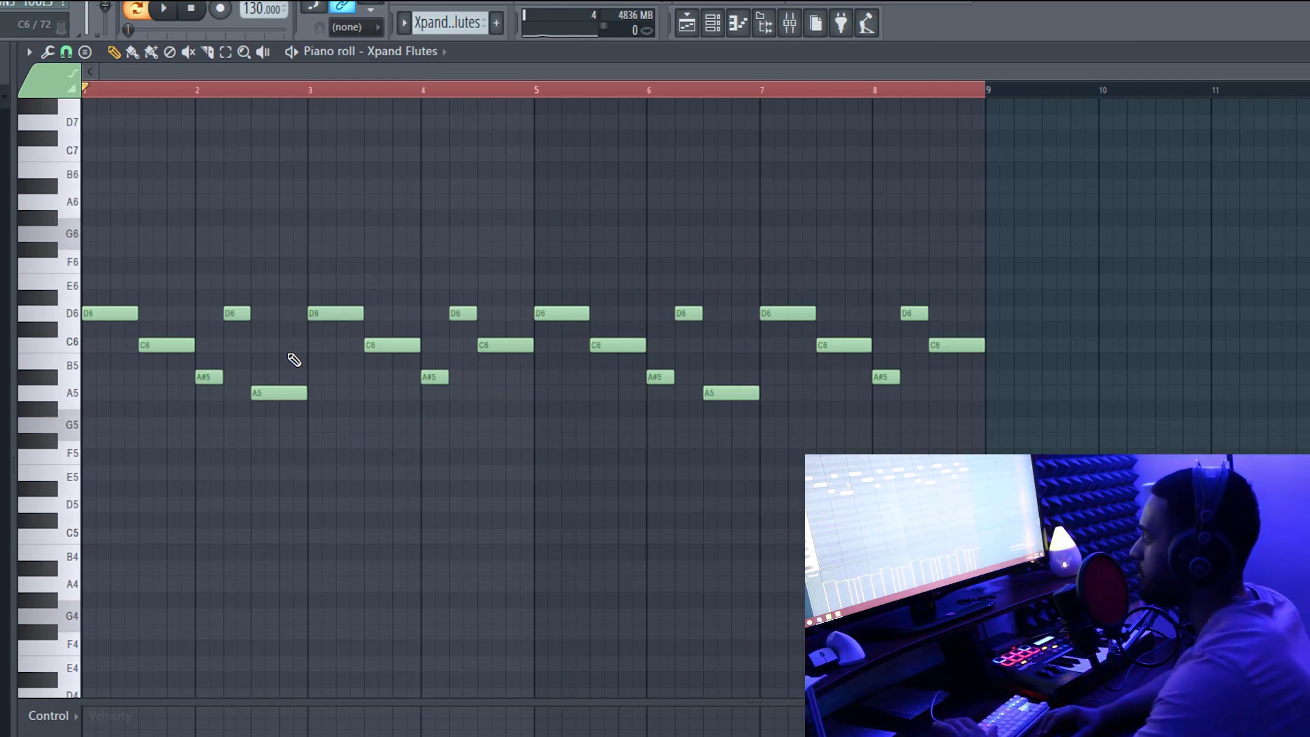
pyautogui.press('space')
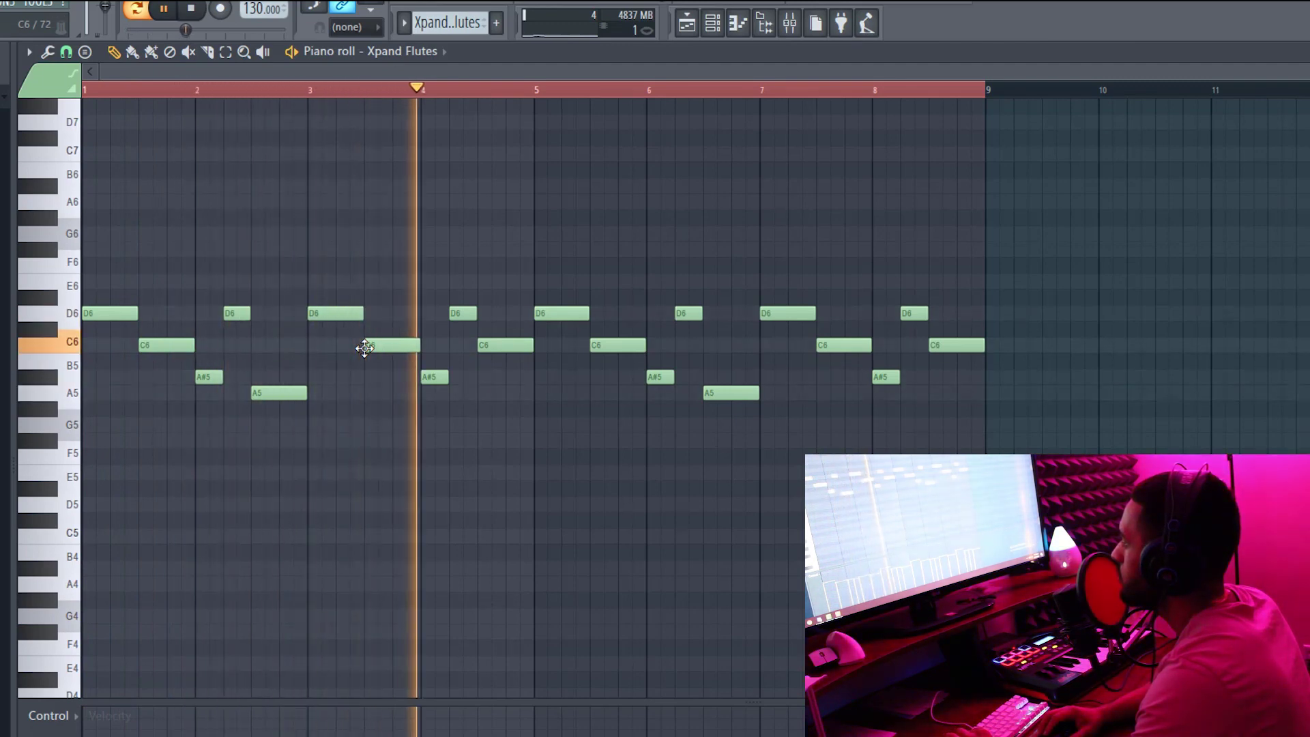
pyautogui.press('space')
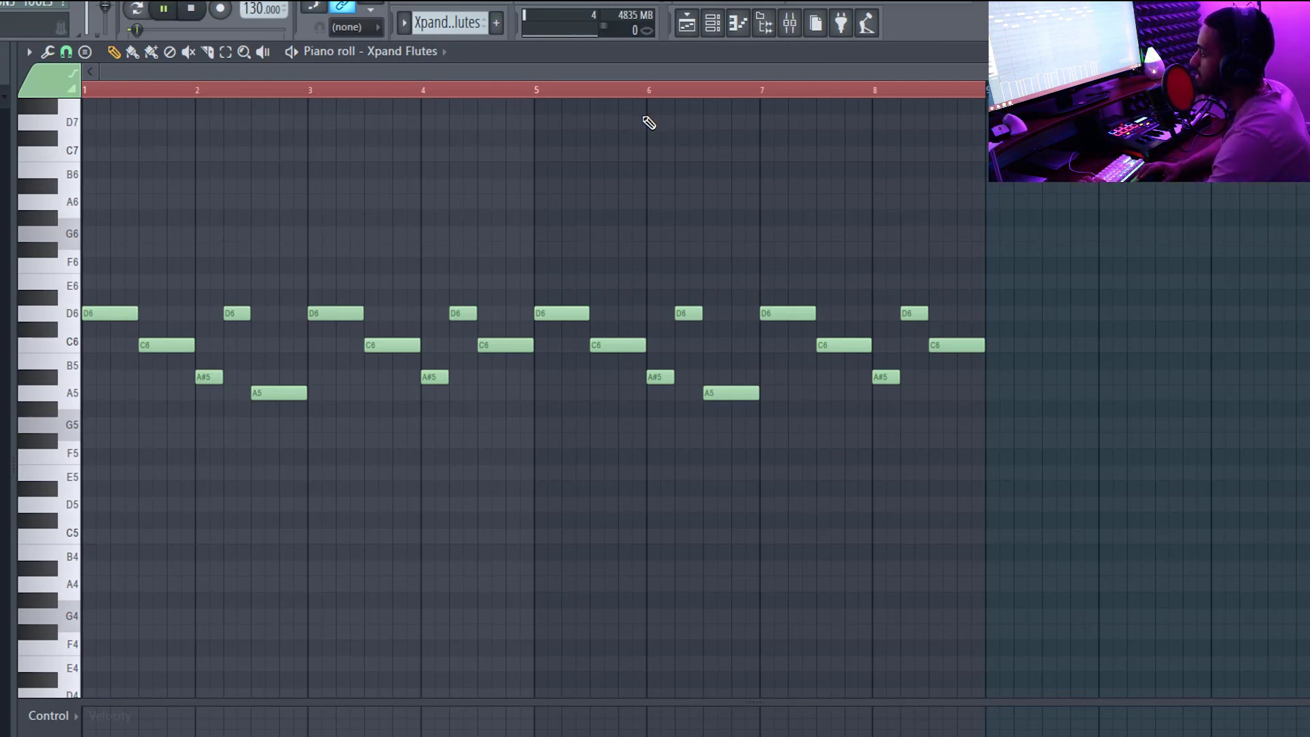
pyautogui.press('space')
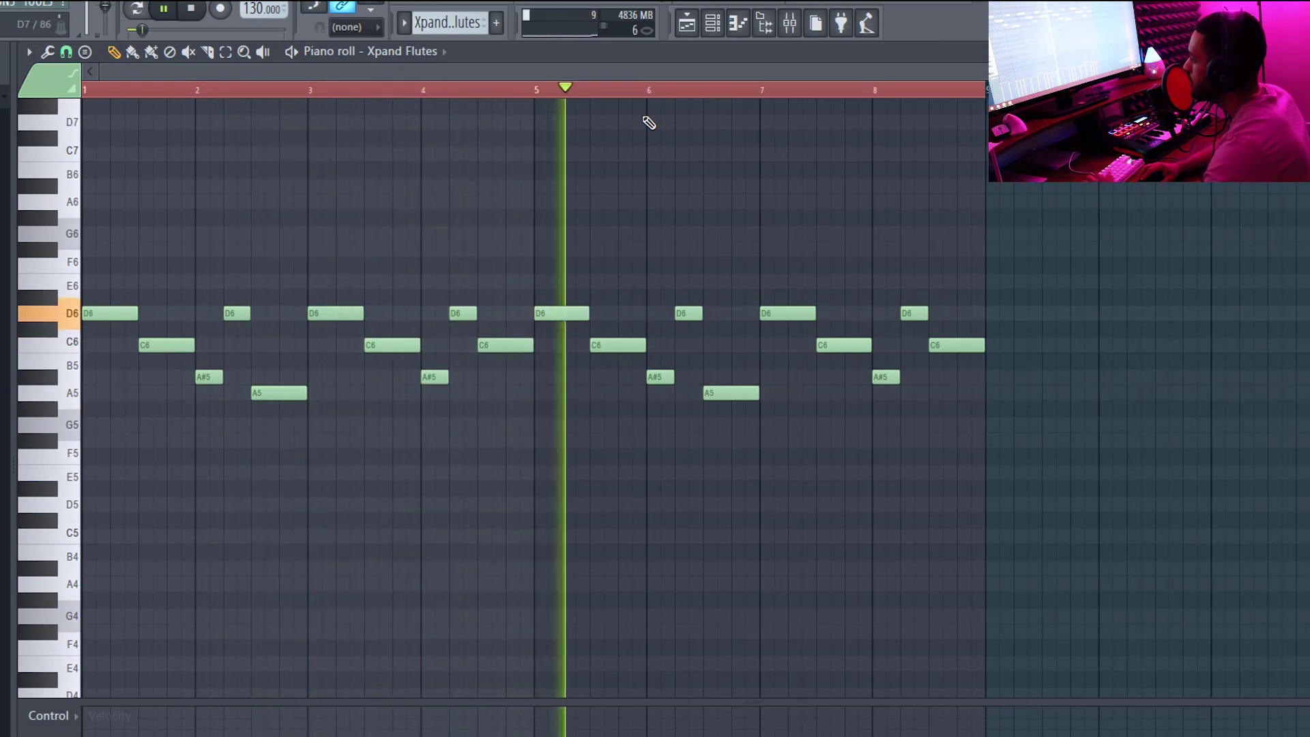
pyautogui.press('space')
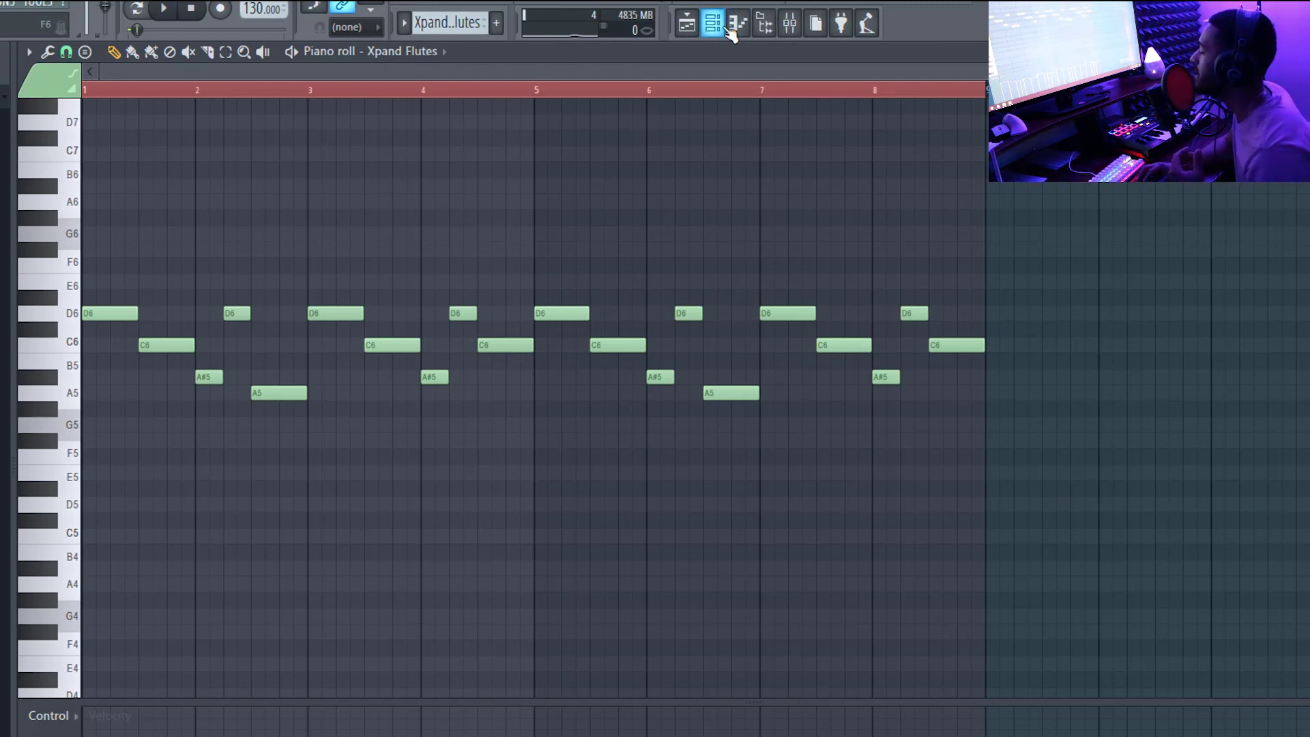
# Bring up the Xpand Flutes and Strum Guitars channels in the channel rack, and audition the Clap pattern.
pyautogui.click(733, 27)
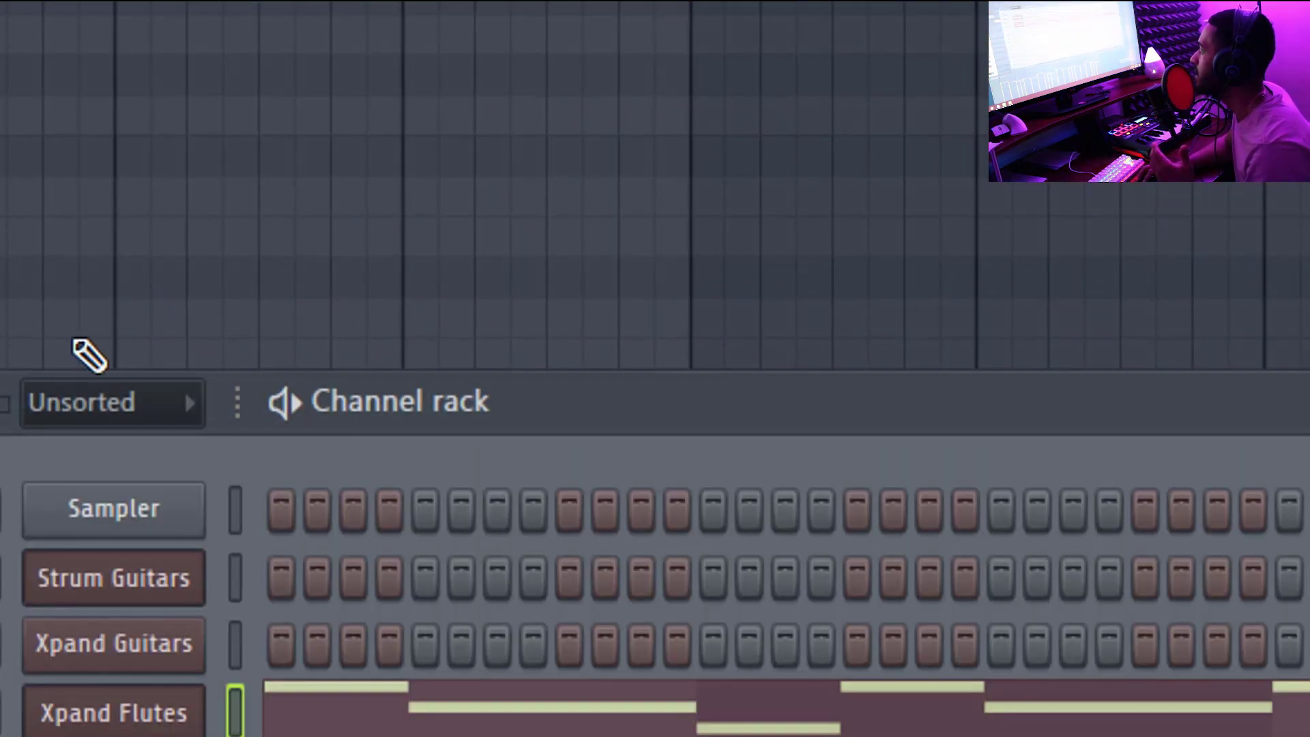
pyautogui.click(137, 710)
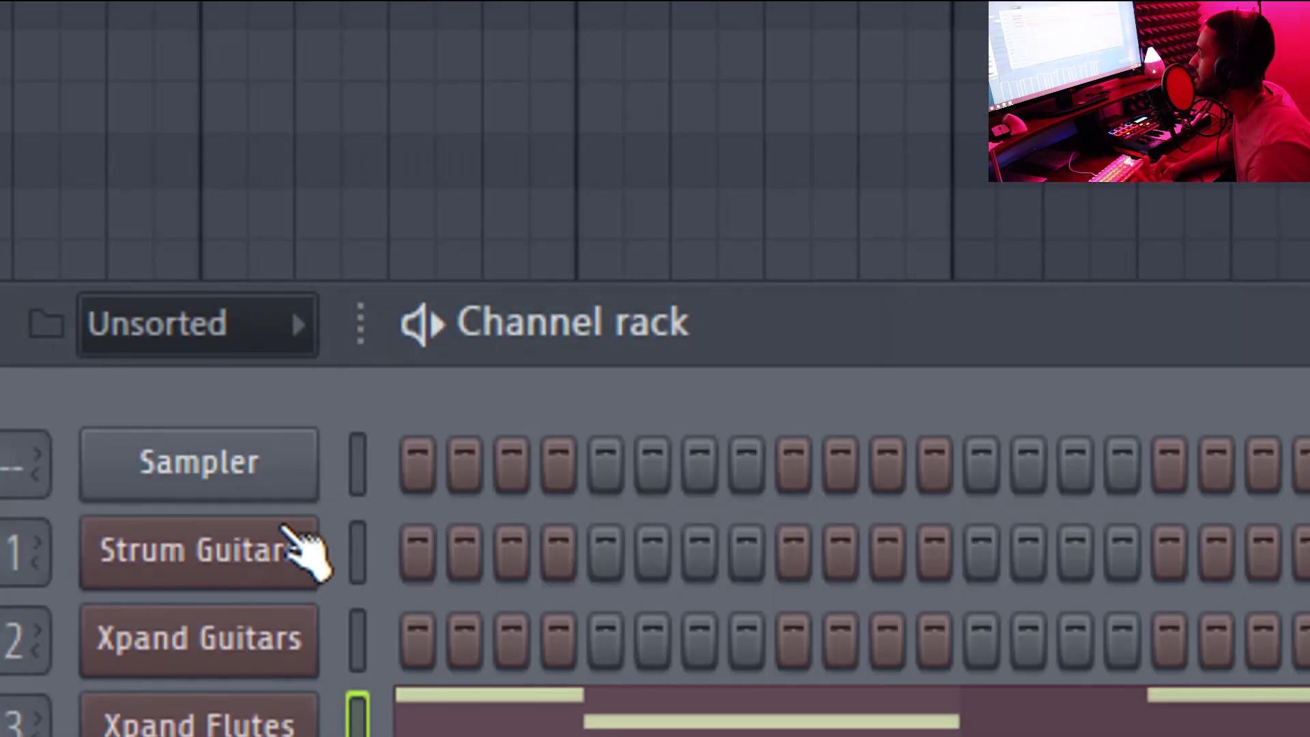
pyautogui.click(294, 542)
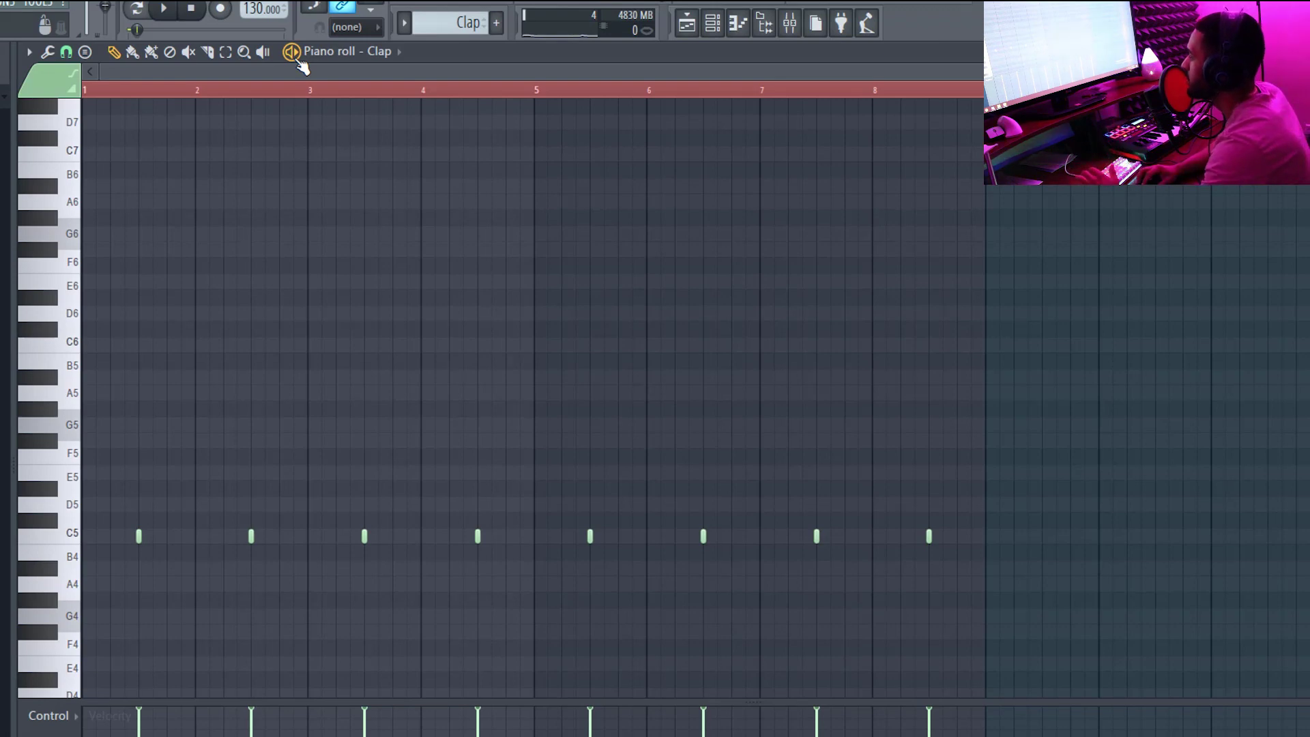
pyautogui.press('space')
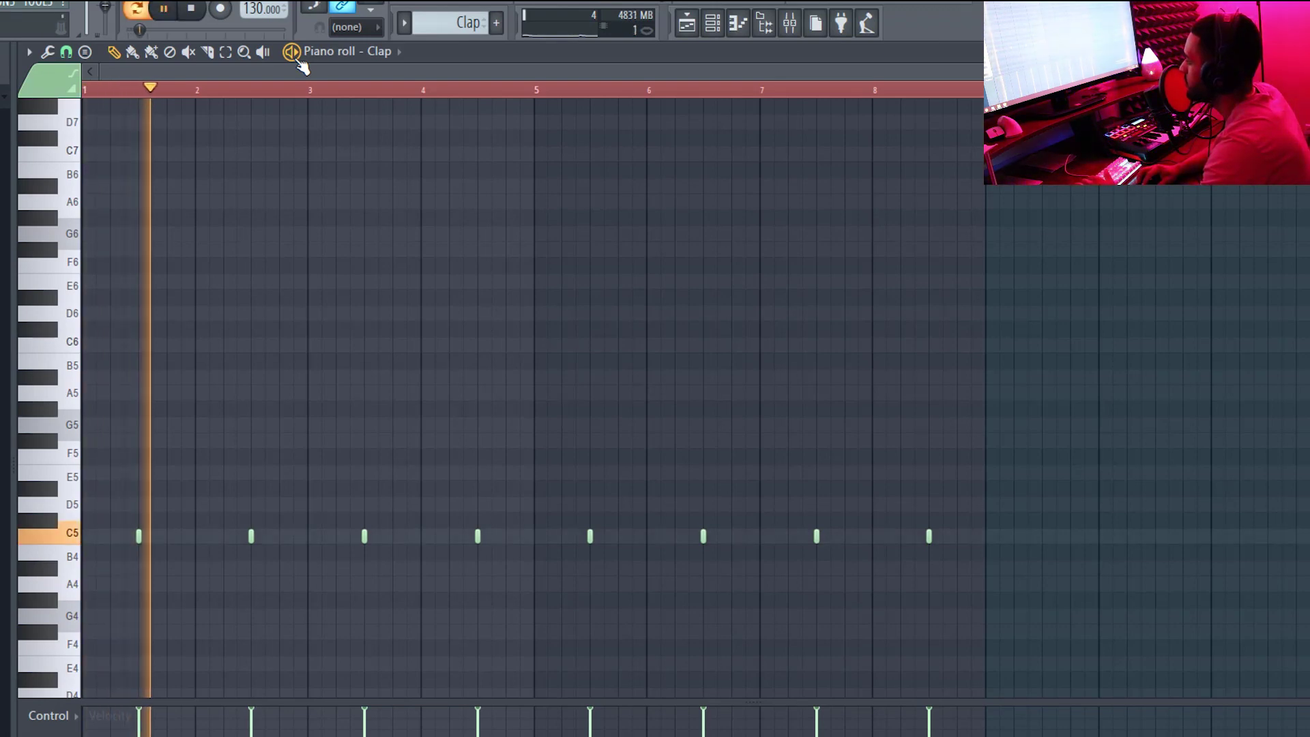
pyautogui.press('space')
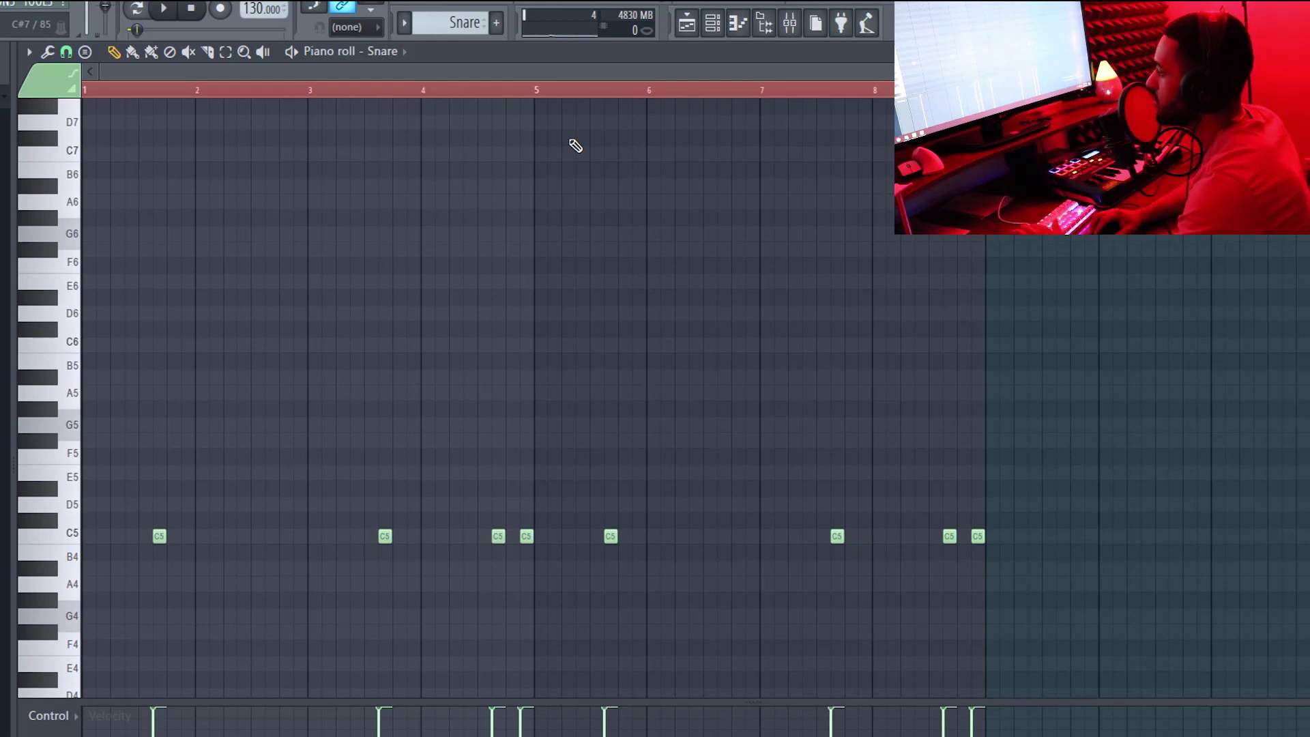
# Audition the Snare pattern within the full arrangement, including the part from just before bar 5.
pyautogui.press('space')
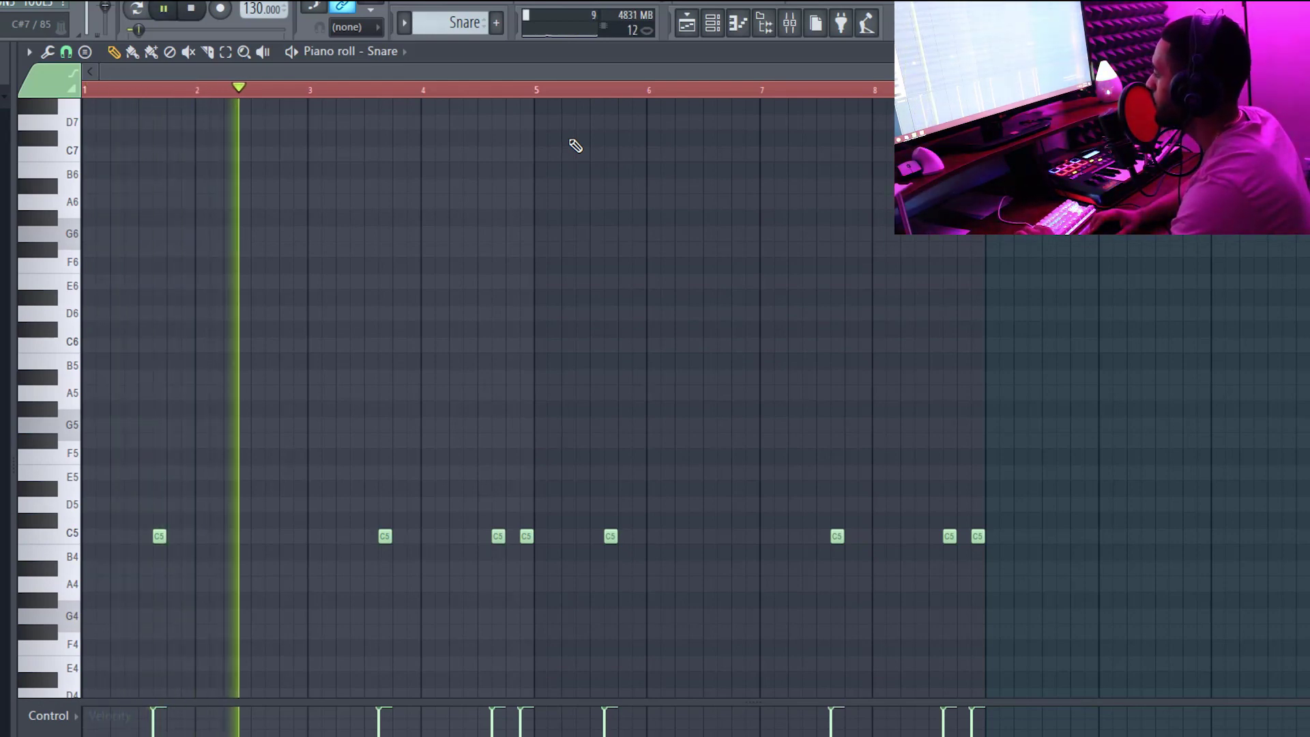
pyautogui.press('space')
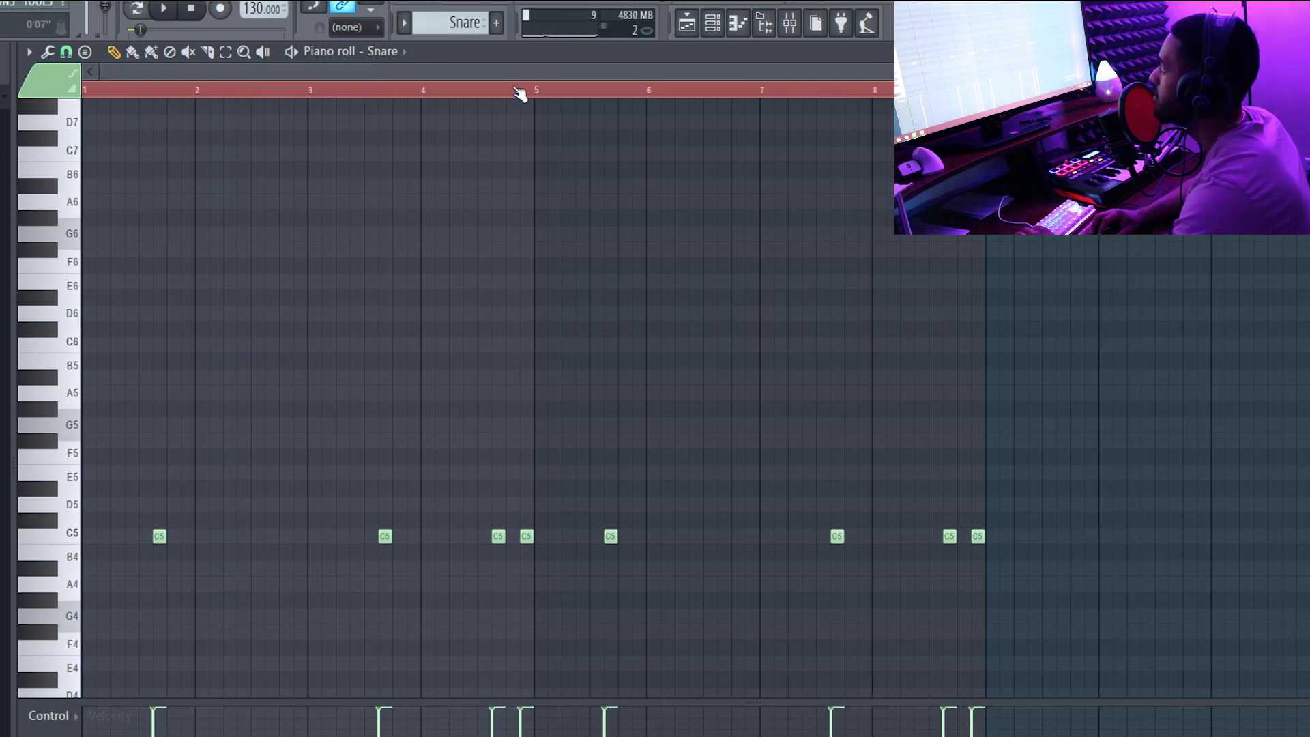
pyautogui.click(509, 101)
pyautogui.press('space')
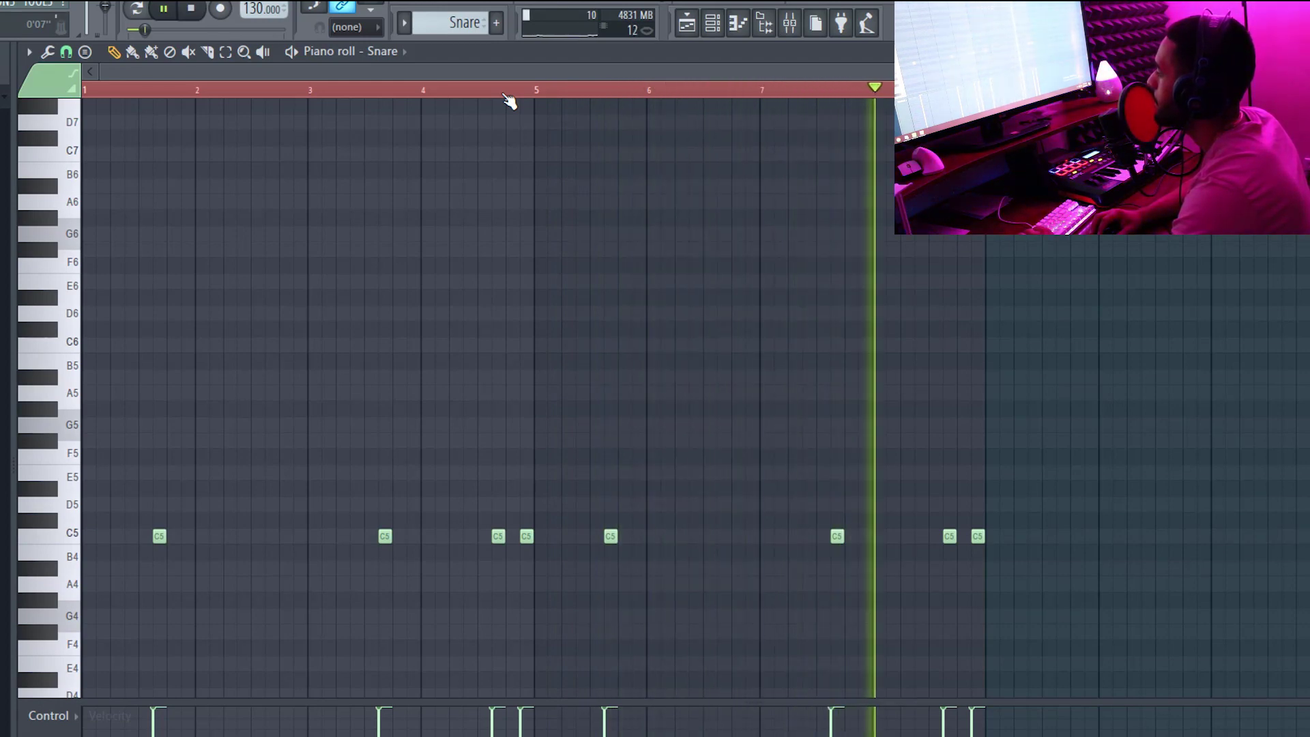
pyautogui.press('space')
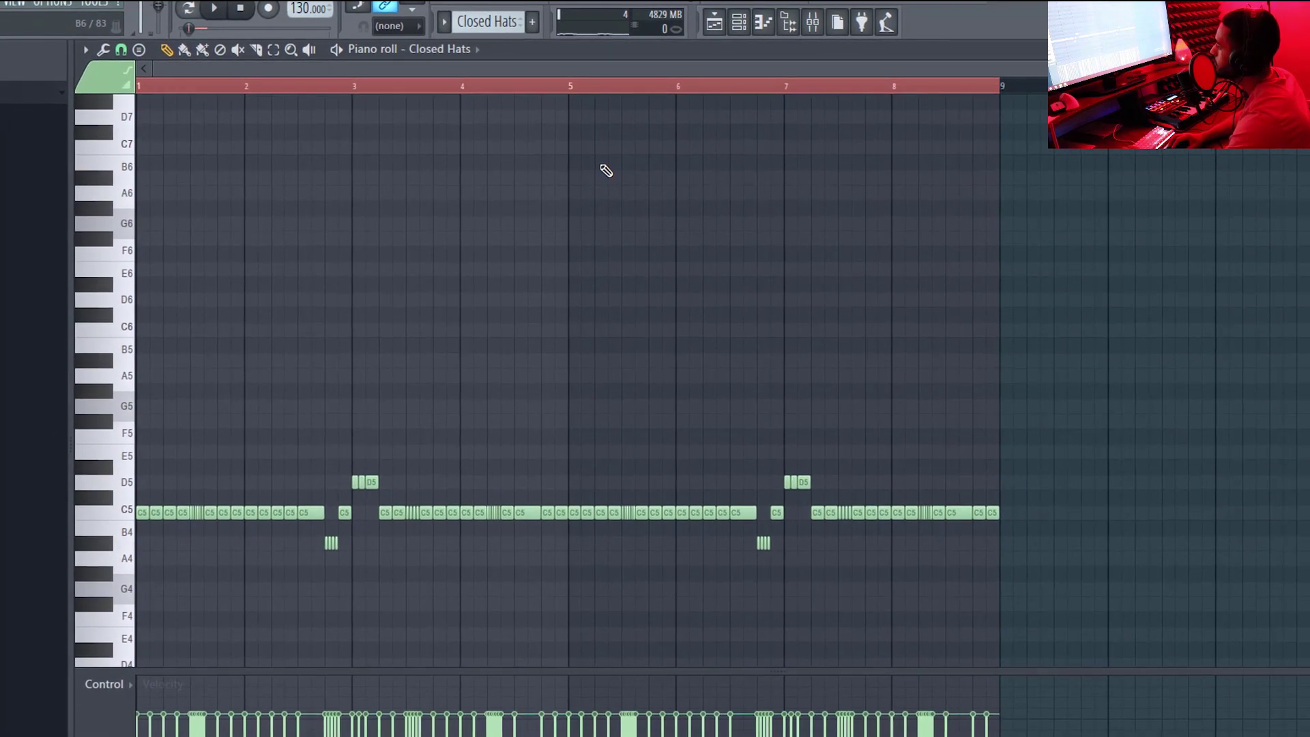
# Play back the arrangement with the Closed Hats pattern open and select all of its notes.
pyautogui.press('space')
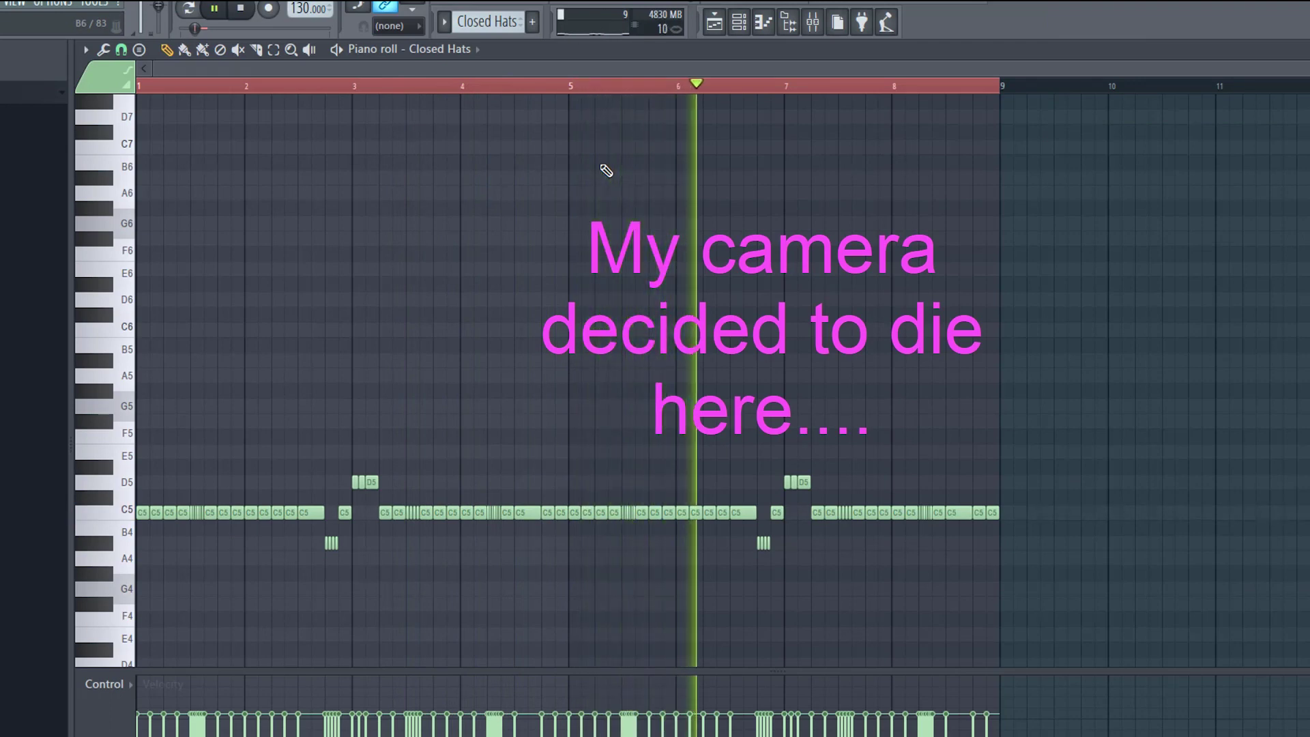
pyautogui.press('space')
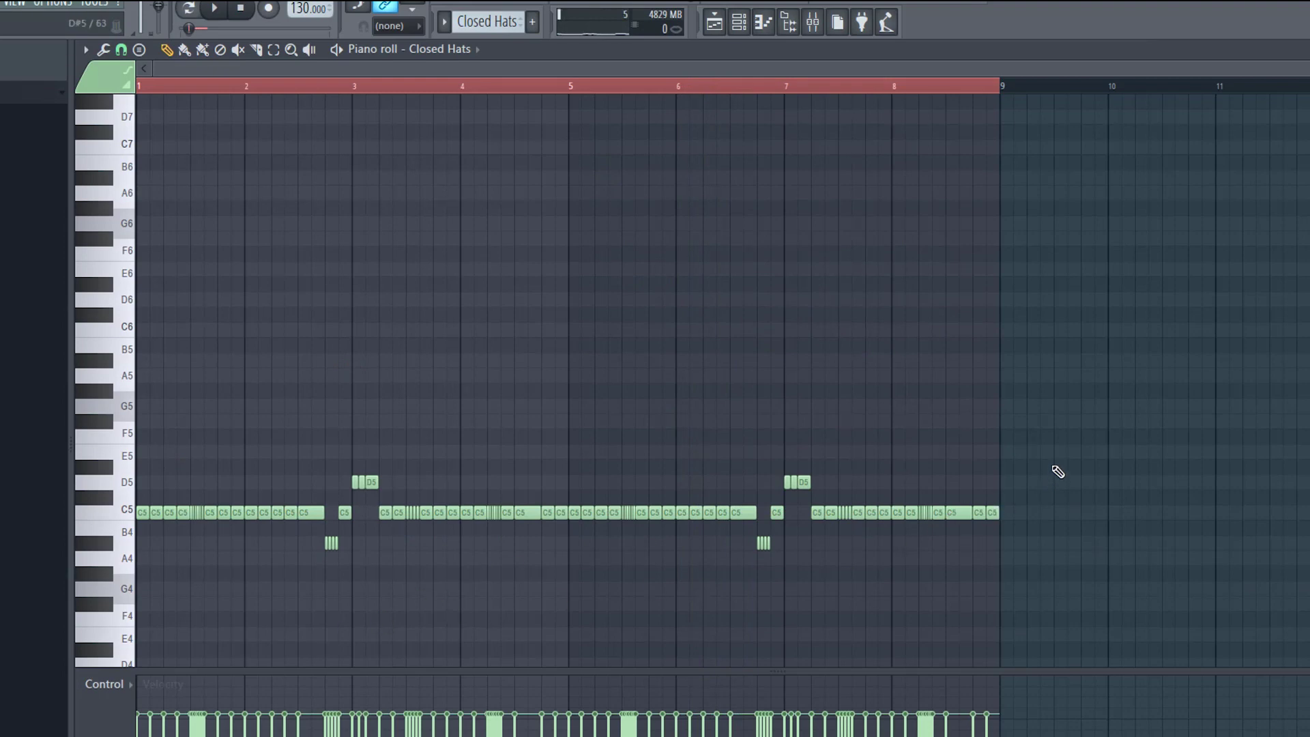
pyautogui.moveTo(1067, 324); pyautogui.dragTo(784, 472)
pyautogui.hotkey('ctrl', 'a')
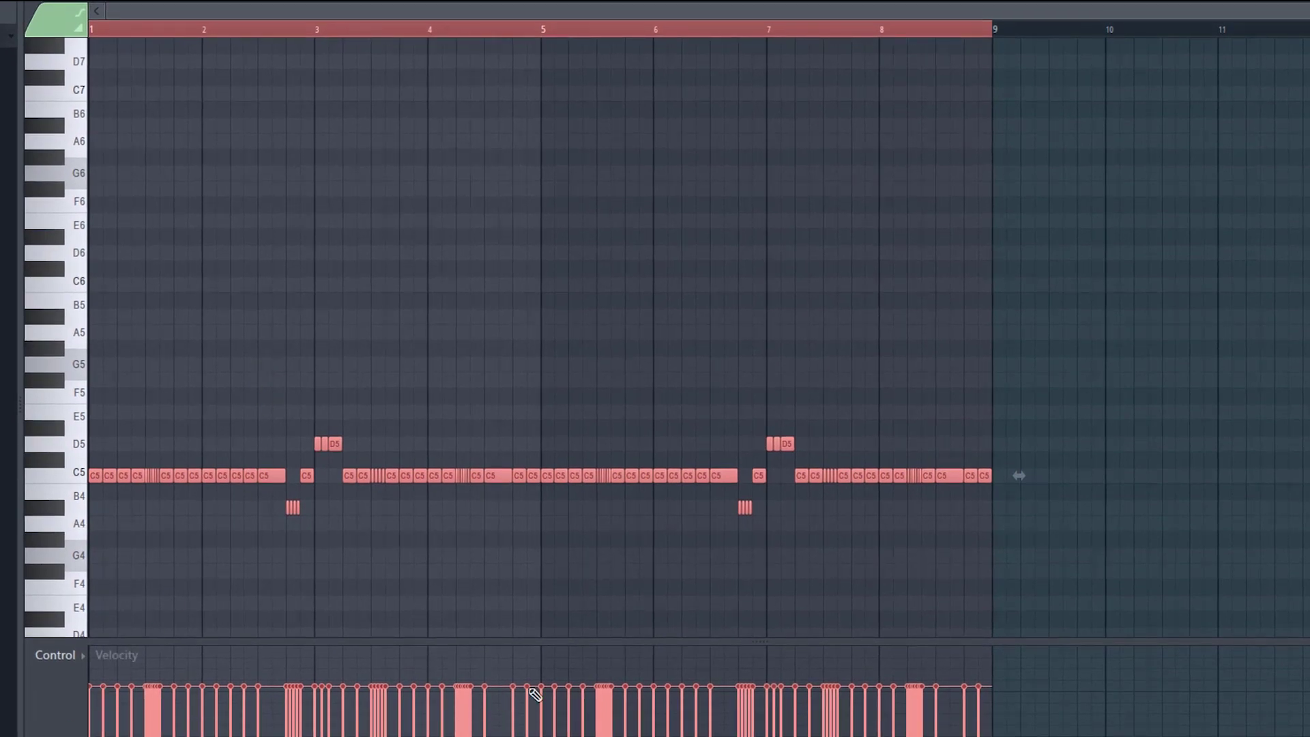
# Show the note pan values and randomize the pan and velocity levels of all Closed Hats notes, with Bipolar on.
pyautogui.click(82, 656)
pyautogui.click(72, 690)
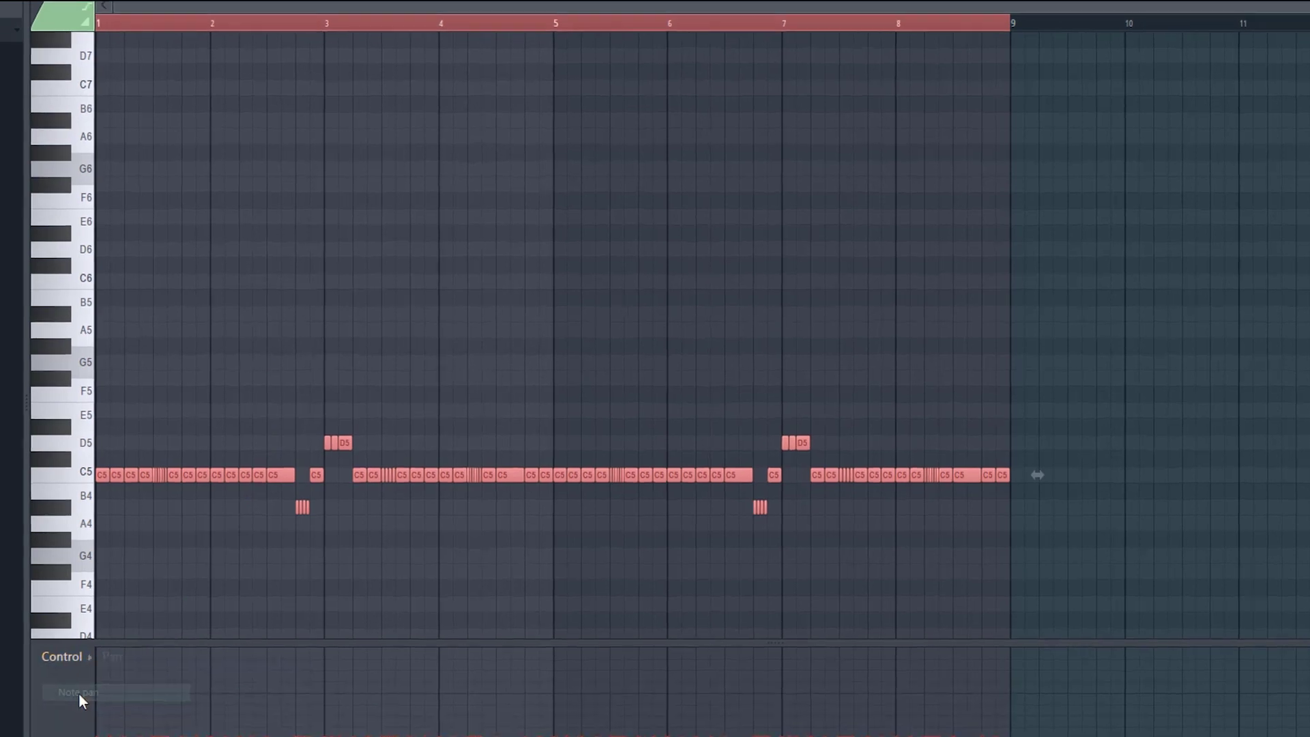
pyautogui.moveTo(1171, 360); pyautogui.dragTo(89, 586)
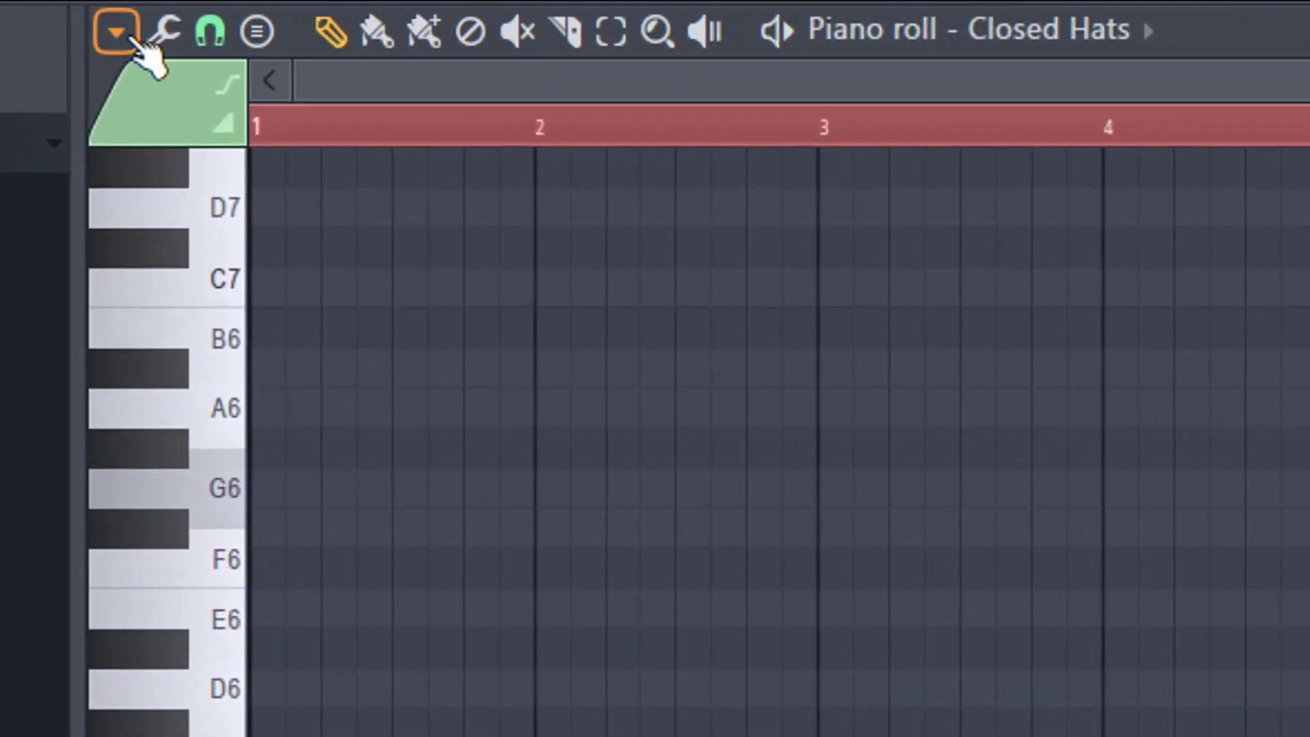
pyautogui.click(133, 36)
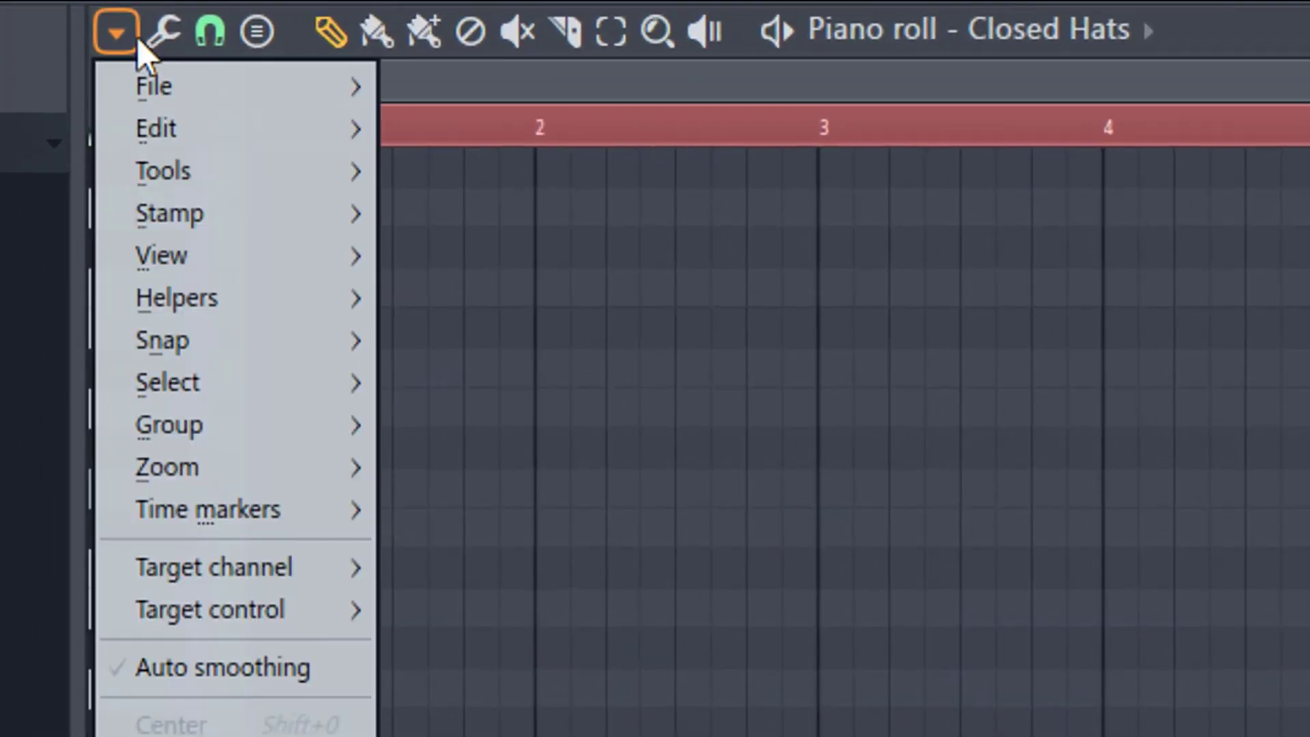
pyautogui.click(152, 40)
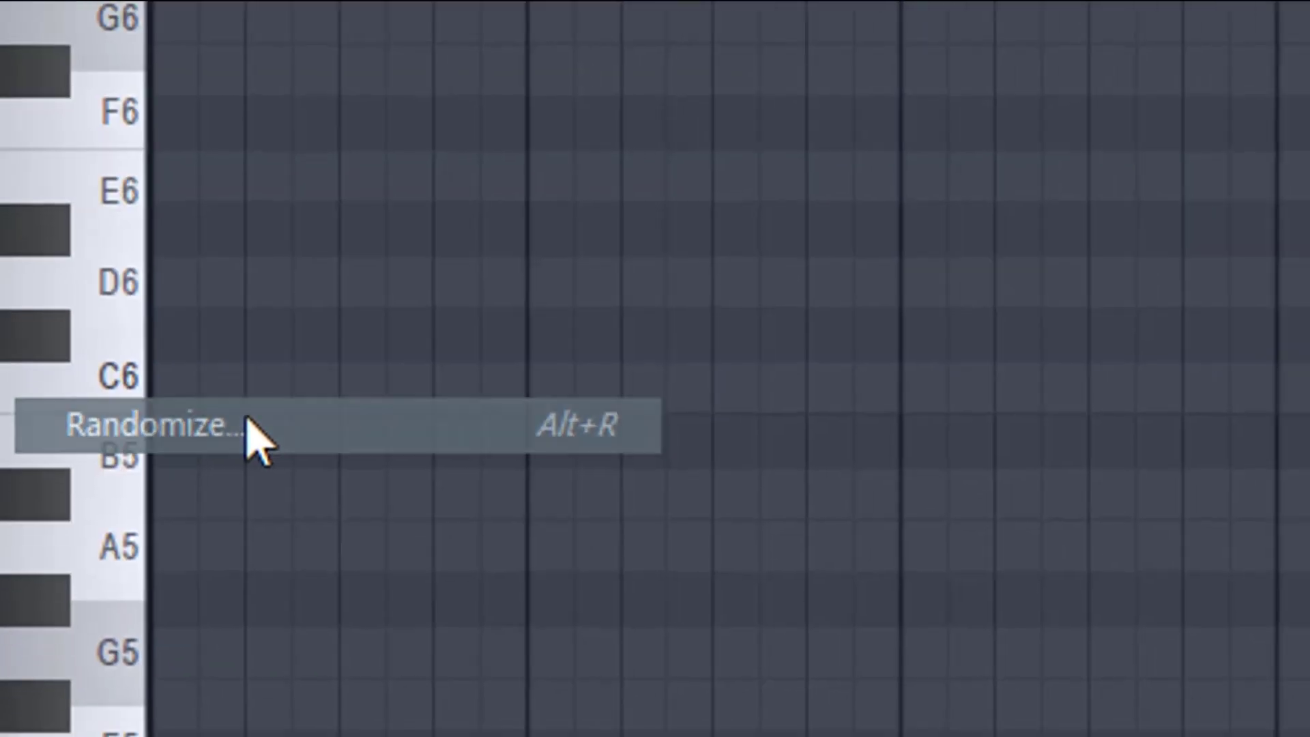
pyautogui.click(248, 421)
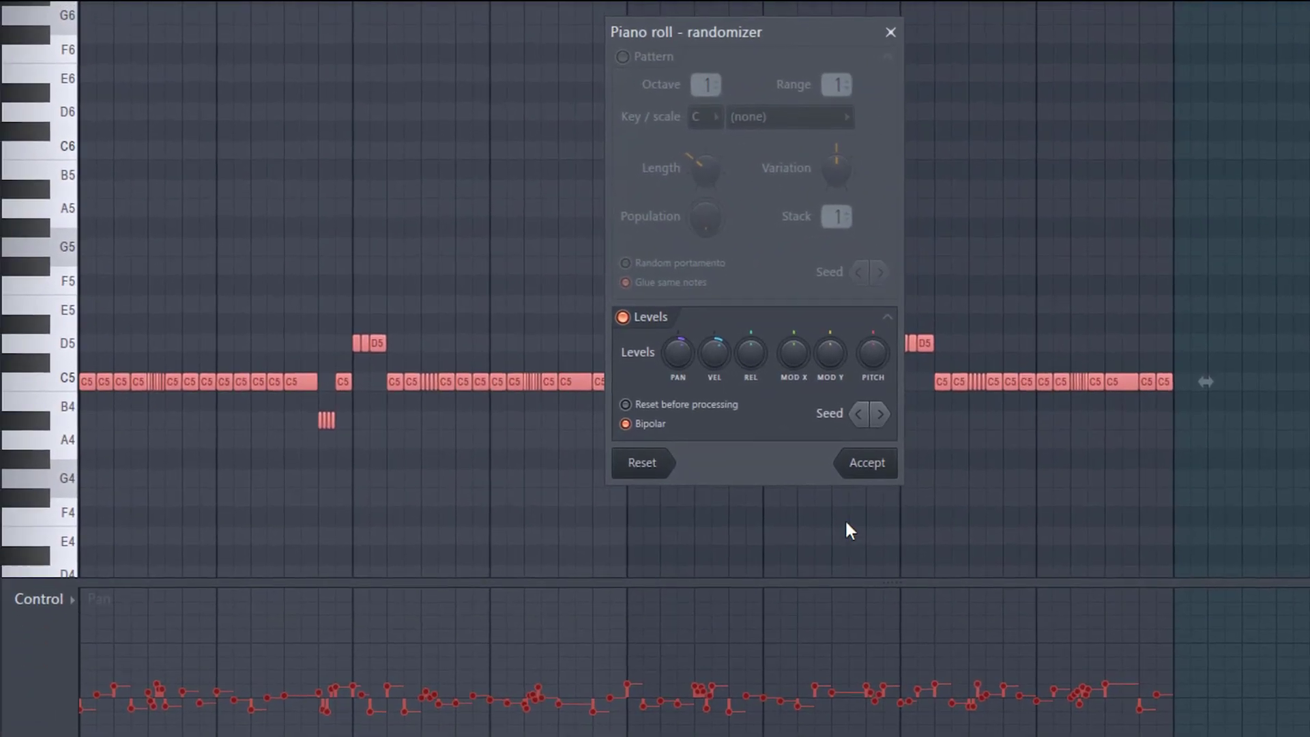
pyautogui.moveTo(720, 341); pyautogui.dragTo(720, 319)
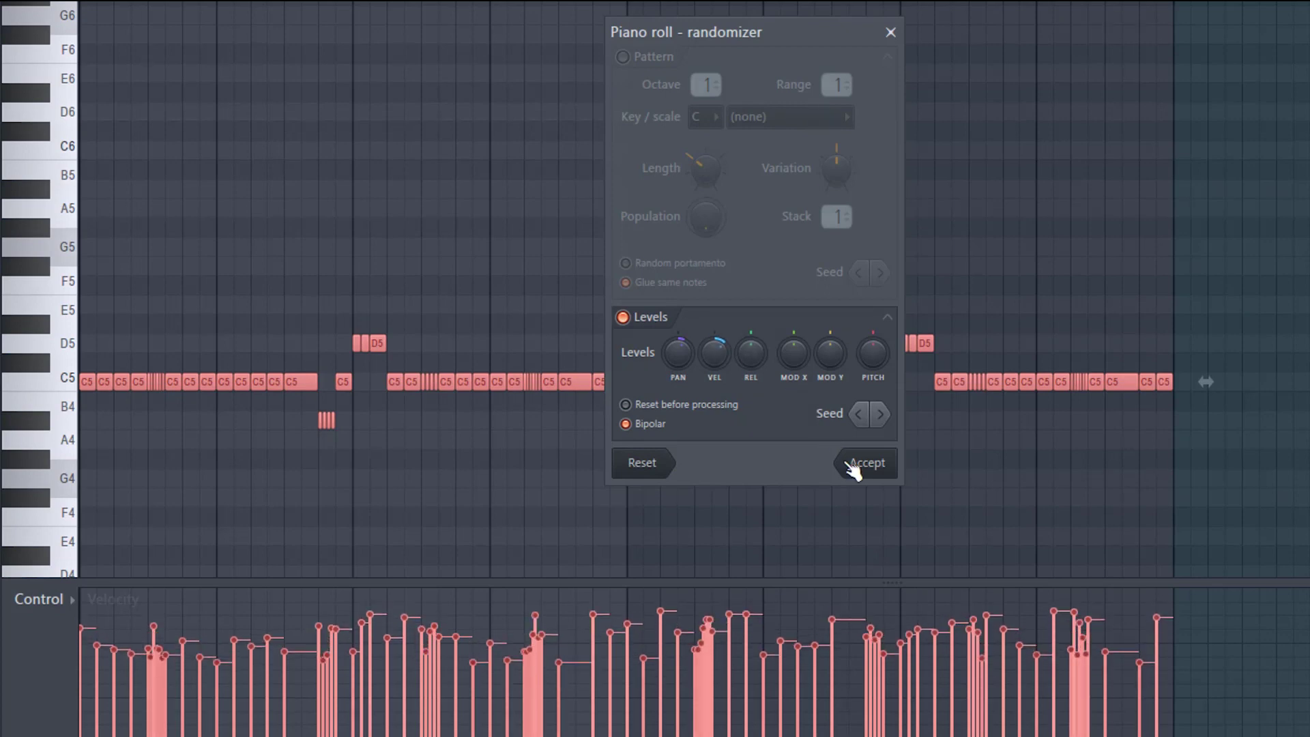
pyautogui.click(856, 463)
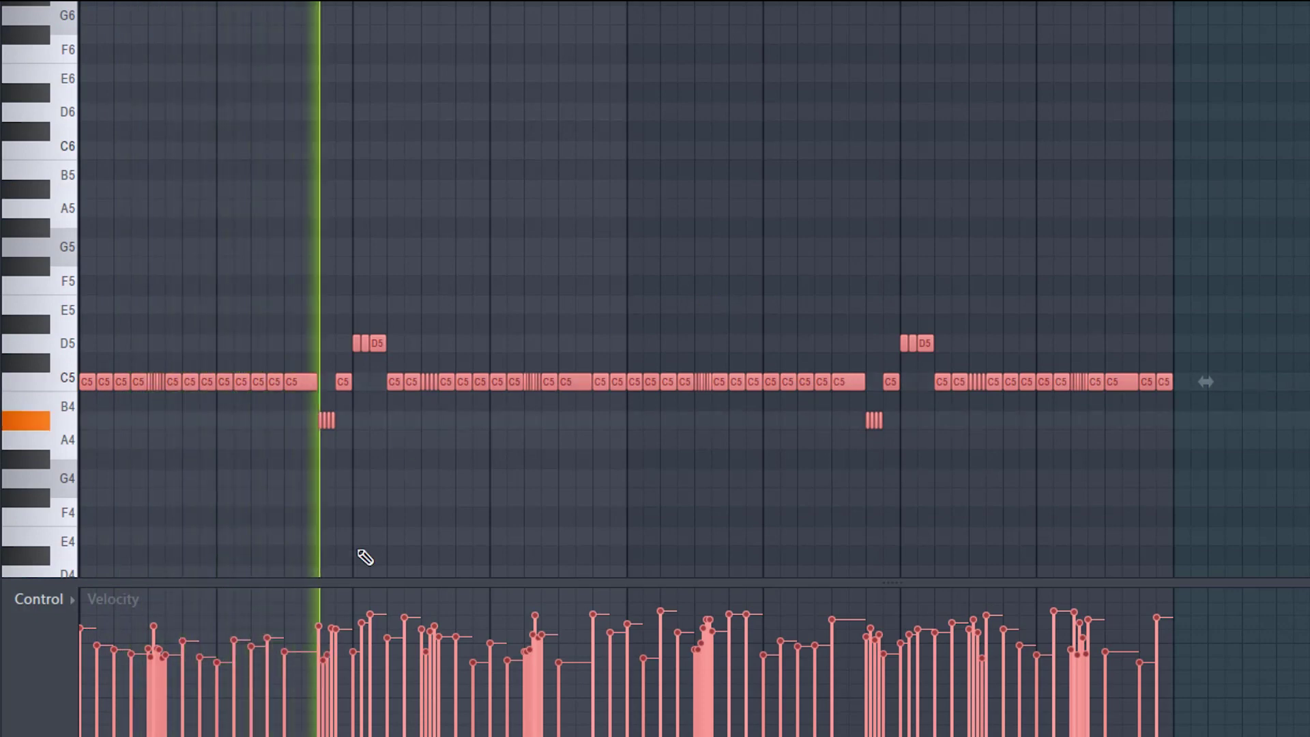
# Deselect the hats, ramp up the velocities of the short A#4 roll leading into bar 3, and audition the result.
pyautogui.hotkey('ctrl', 'd')
pyautogui.moveTo(316, 655); pyautogui.dragTo(348, 625)
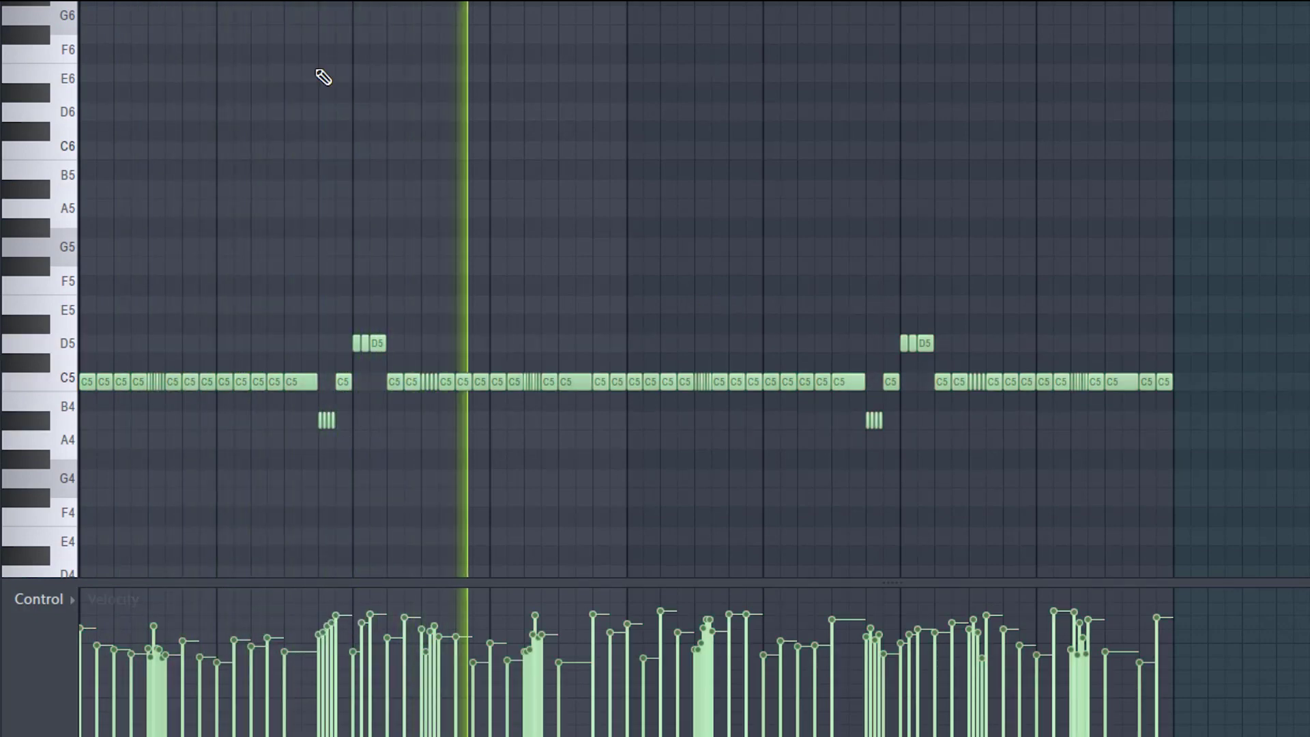
pyautogui.press('space')
pyautogui.press('space')
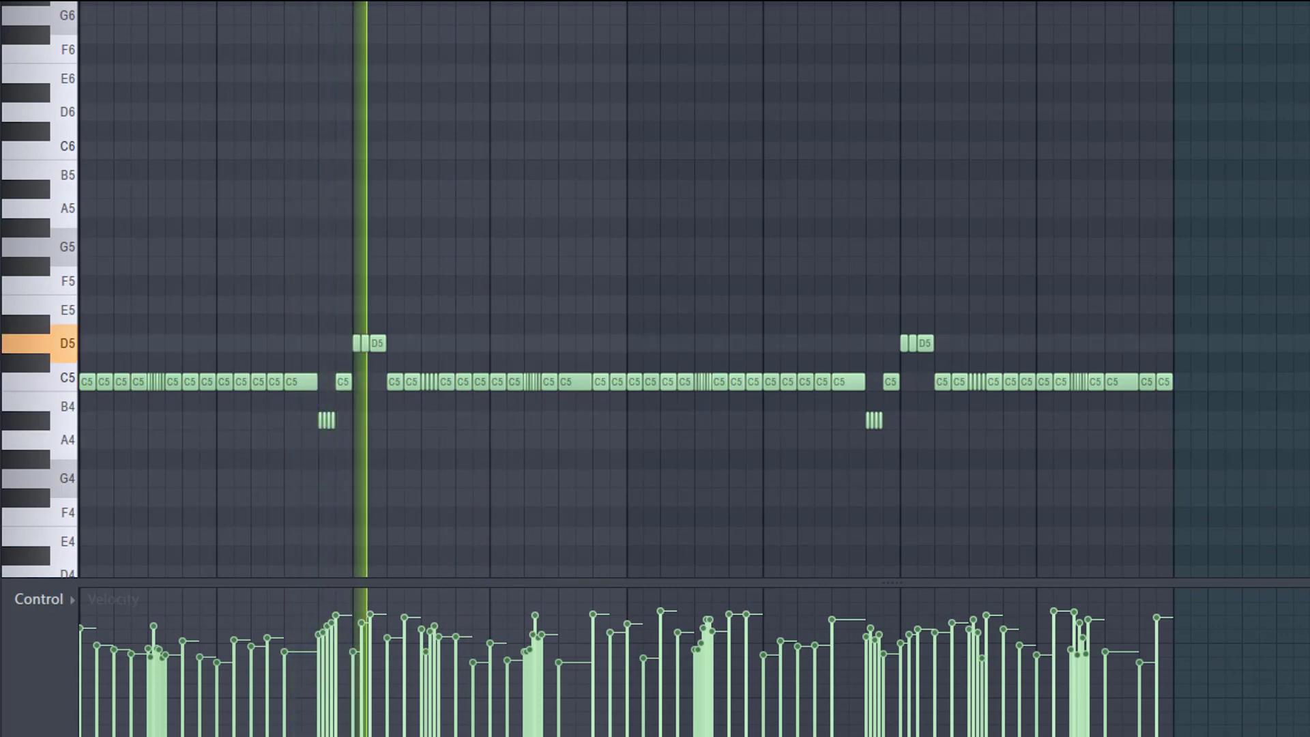
pyautogui.press('space')
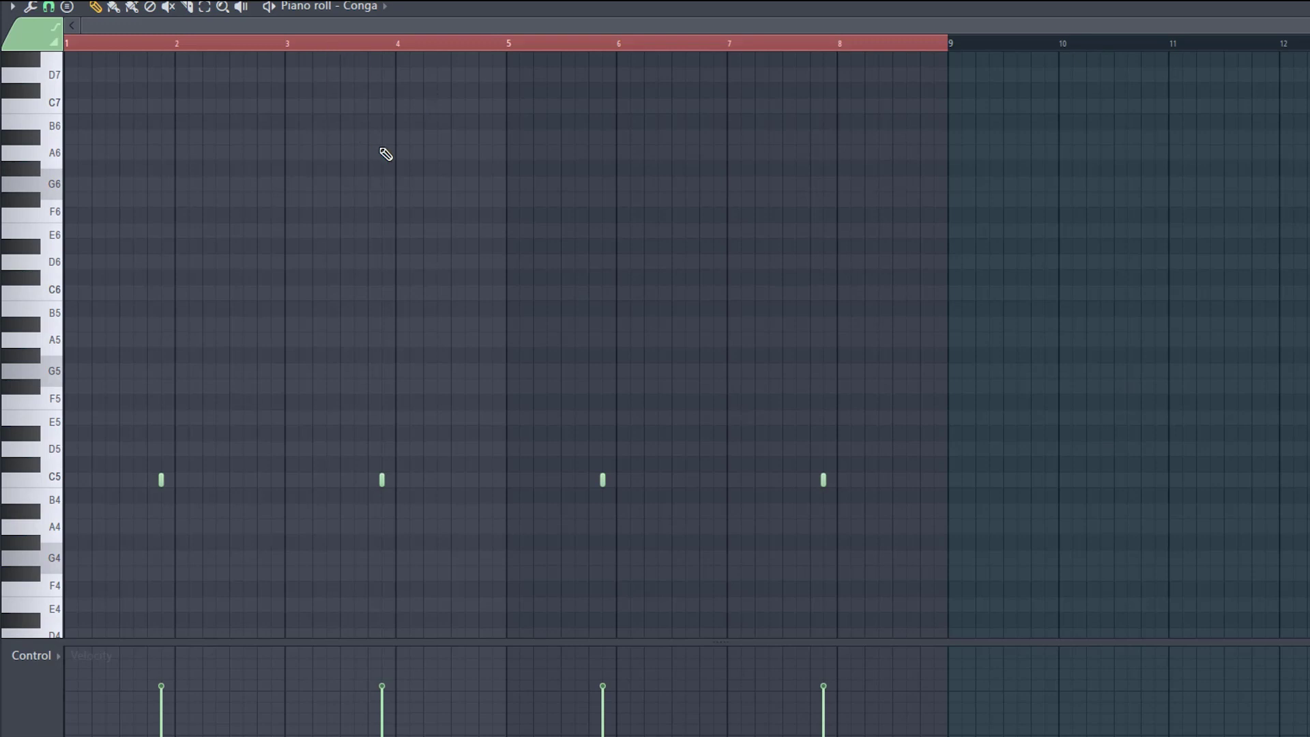
# Audition the Conga and Shaker patterns, and show the channel rack over the Kick's piano roll.
pyautogui.press('space')
pyautogui.press('Down')
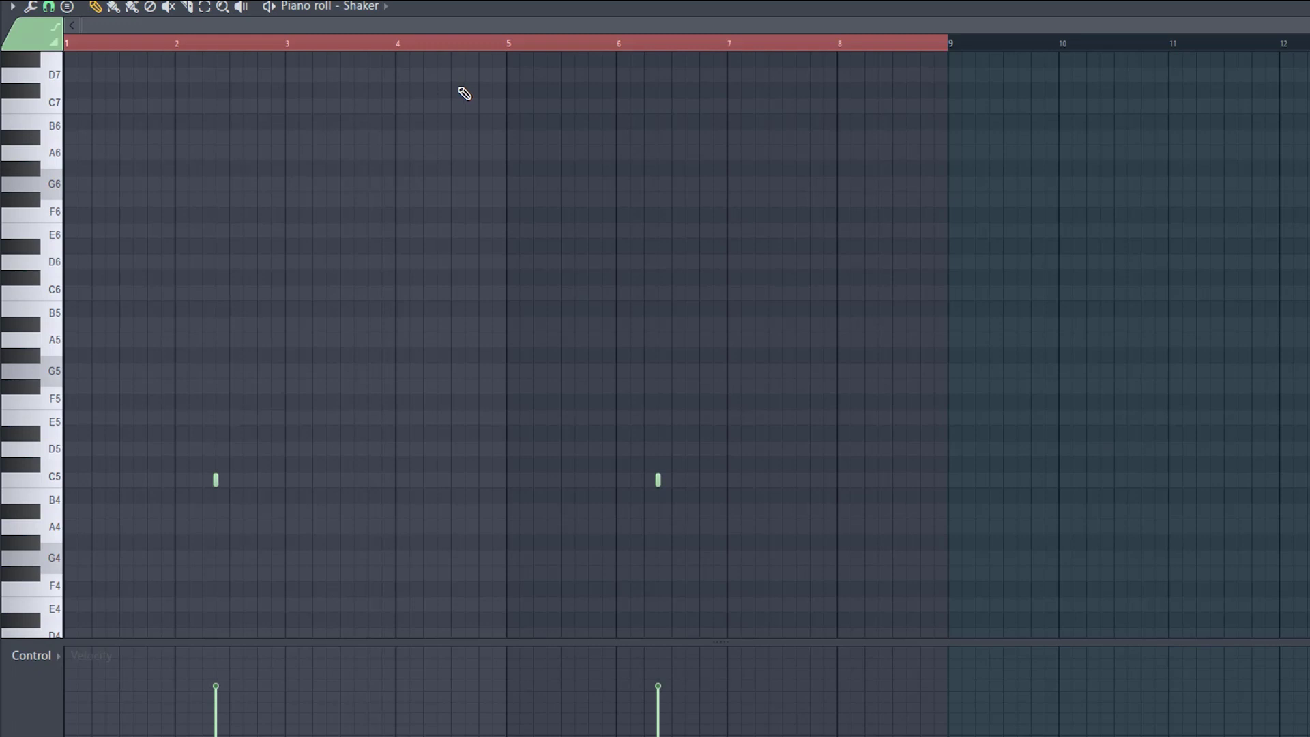
pyautogui.press('space')
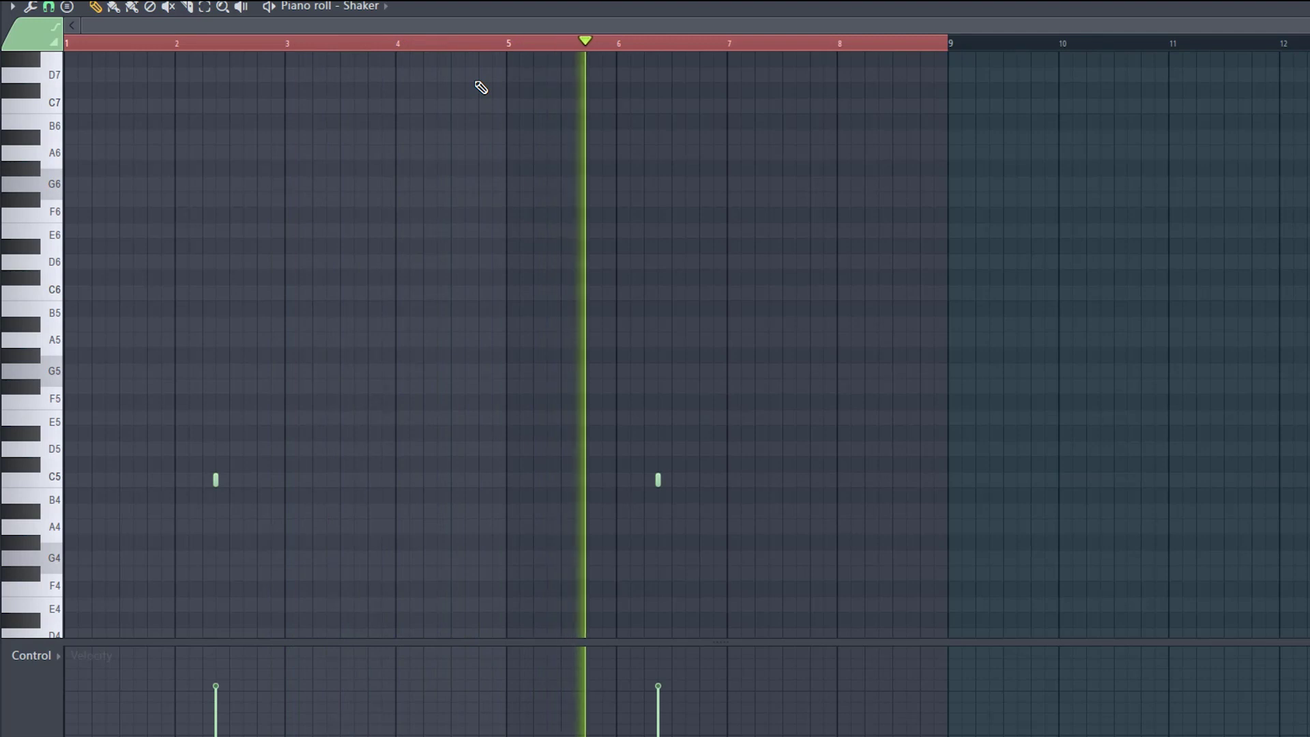
pyautogui.press('space')
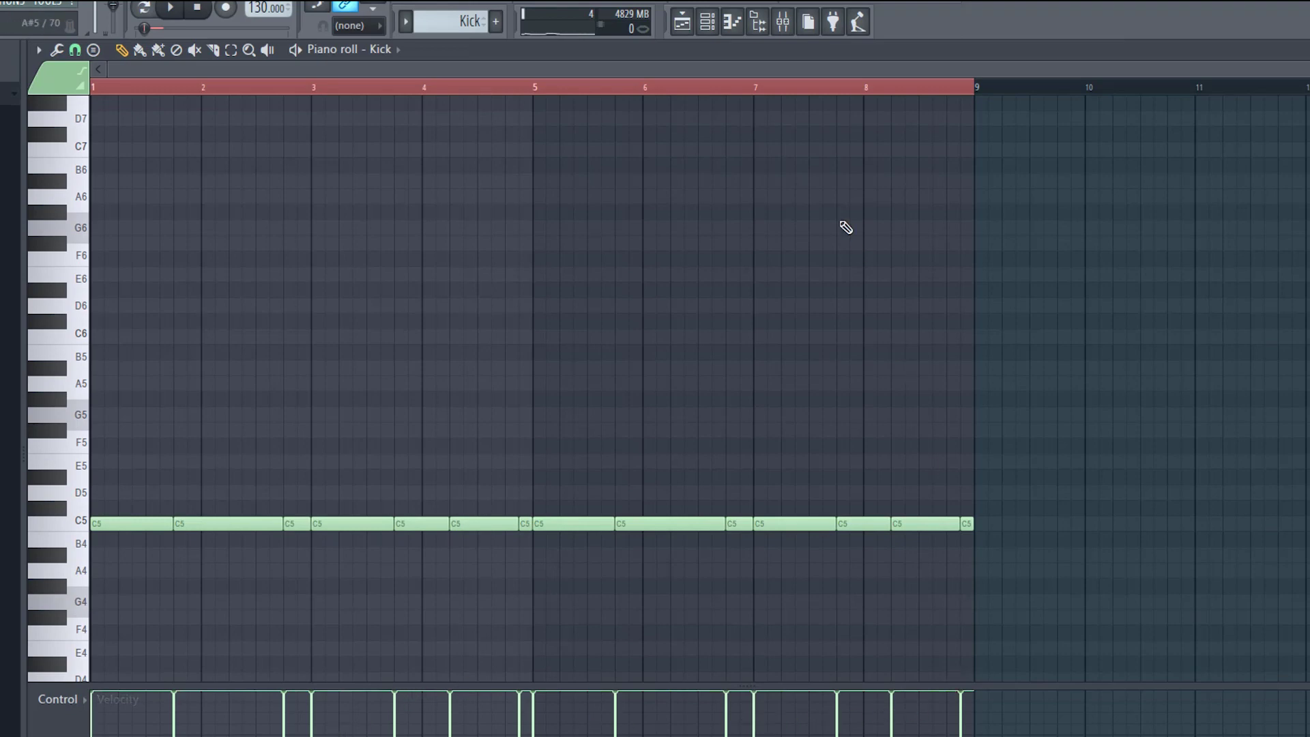
pyautogui.press('F6')
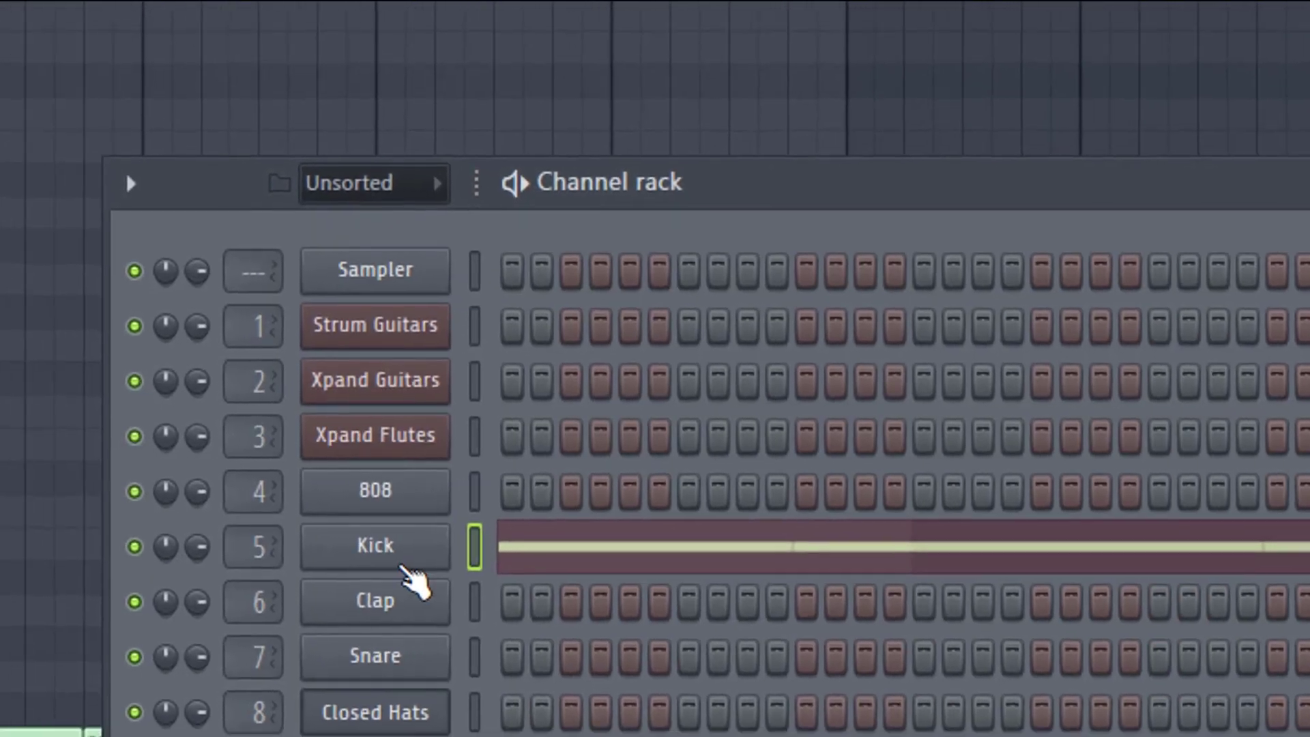
# Review the Kick channel's sample and miscellaneous settings, close them, and audition the Kick pattern in its piano roll.
pyautogui.click(404, 563)
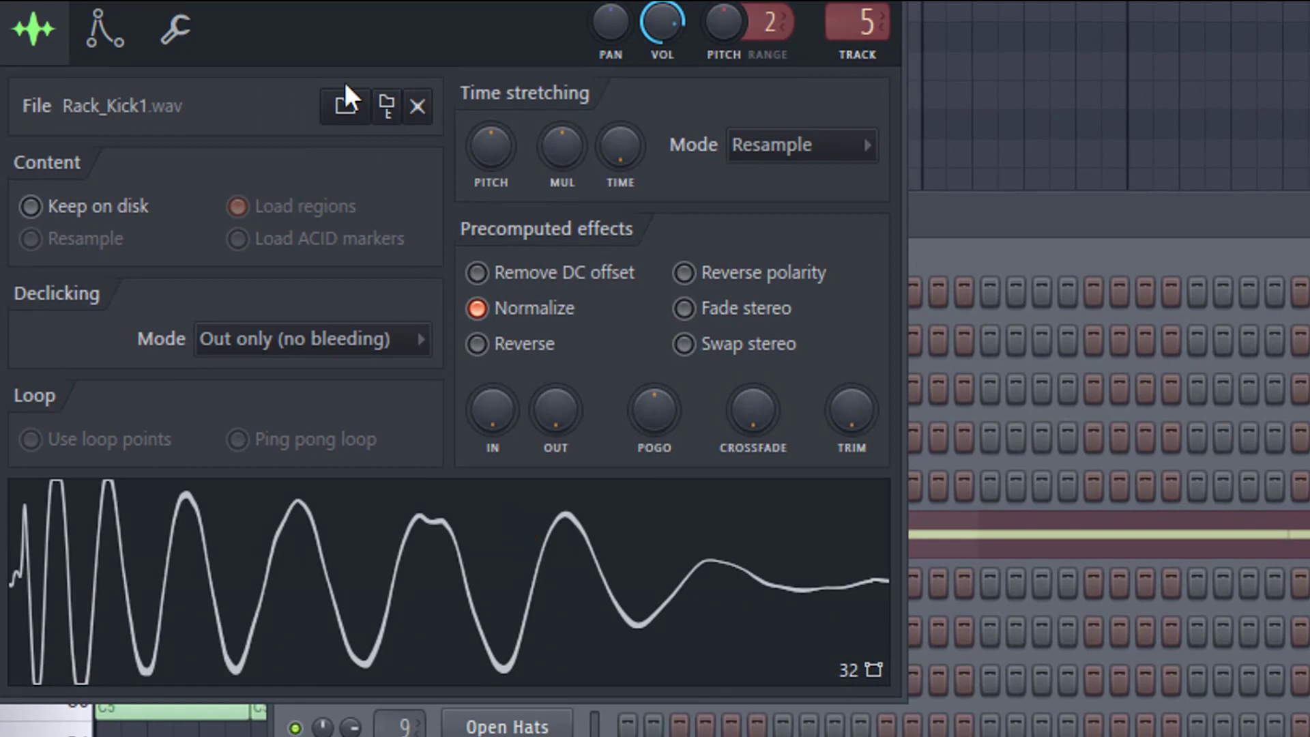
pyautogui.click(175, 30)
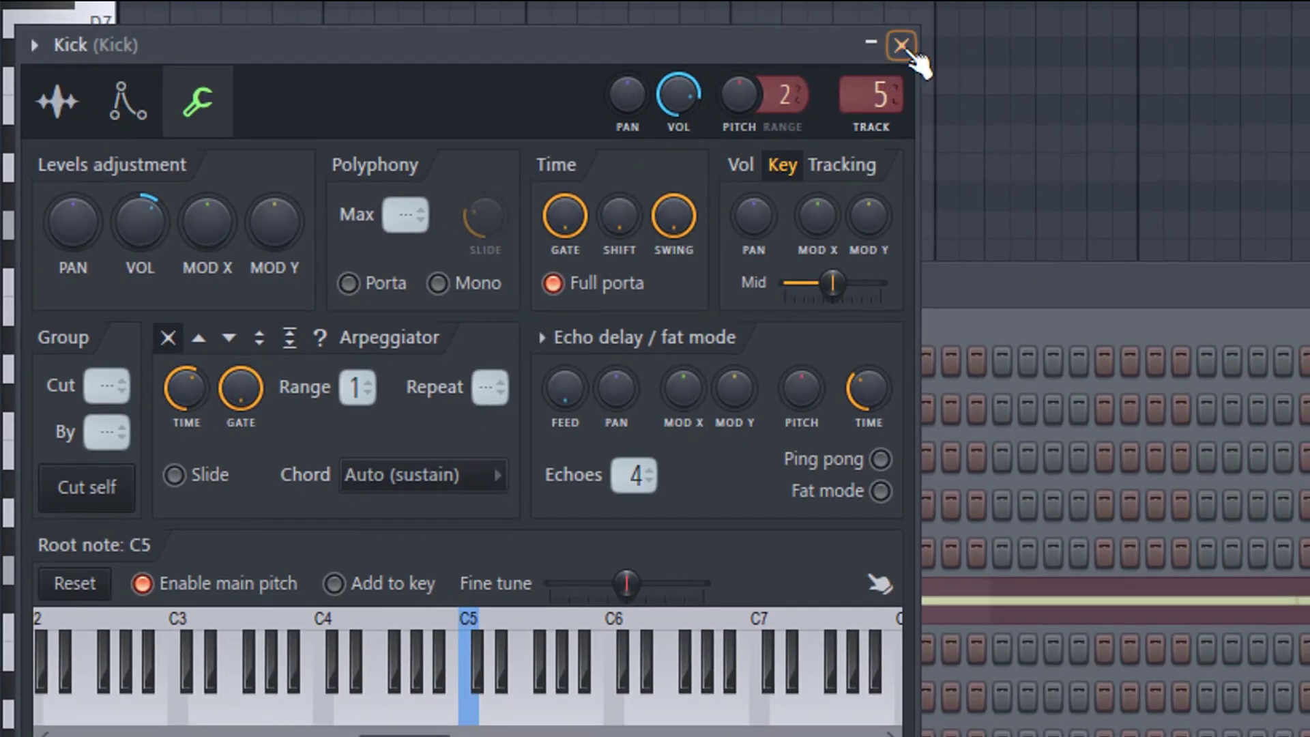
pyautogui.click(900, 45)
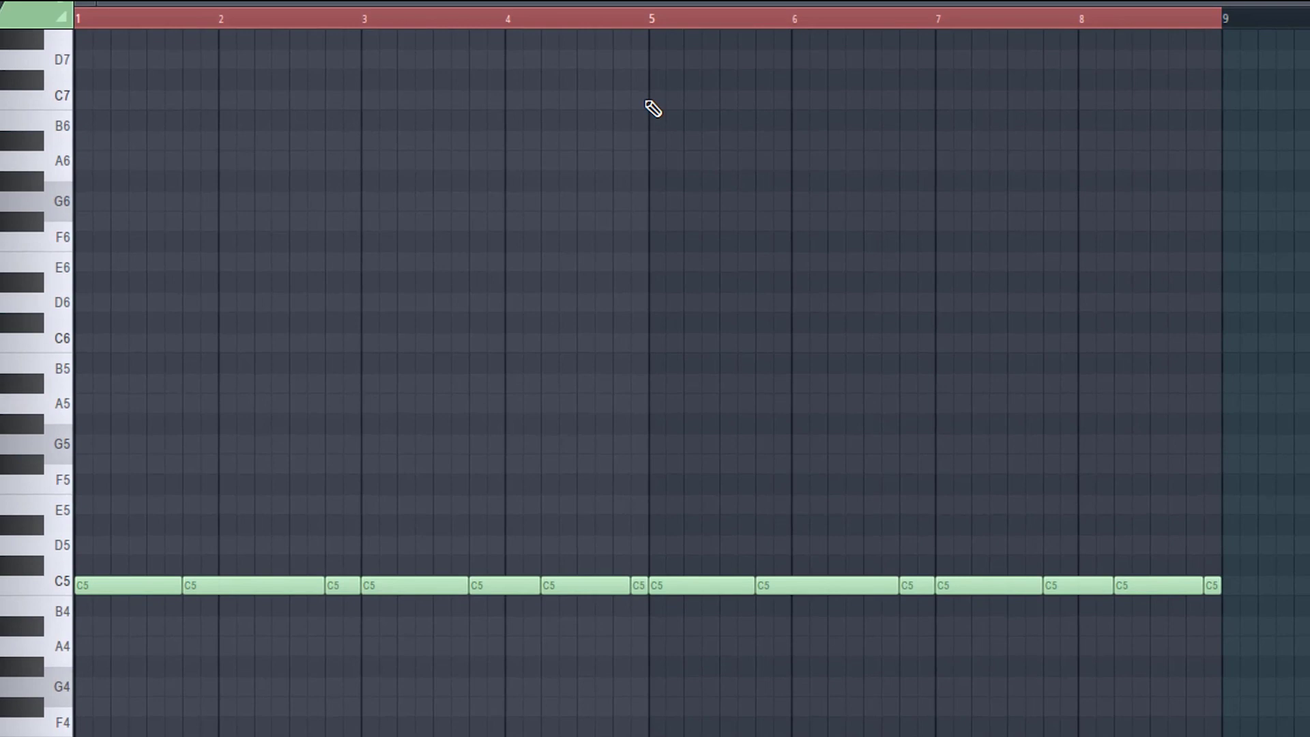
pyautogui.press('space')
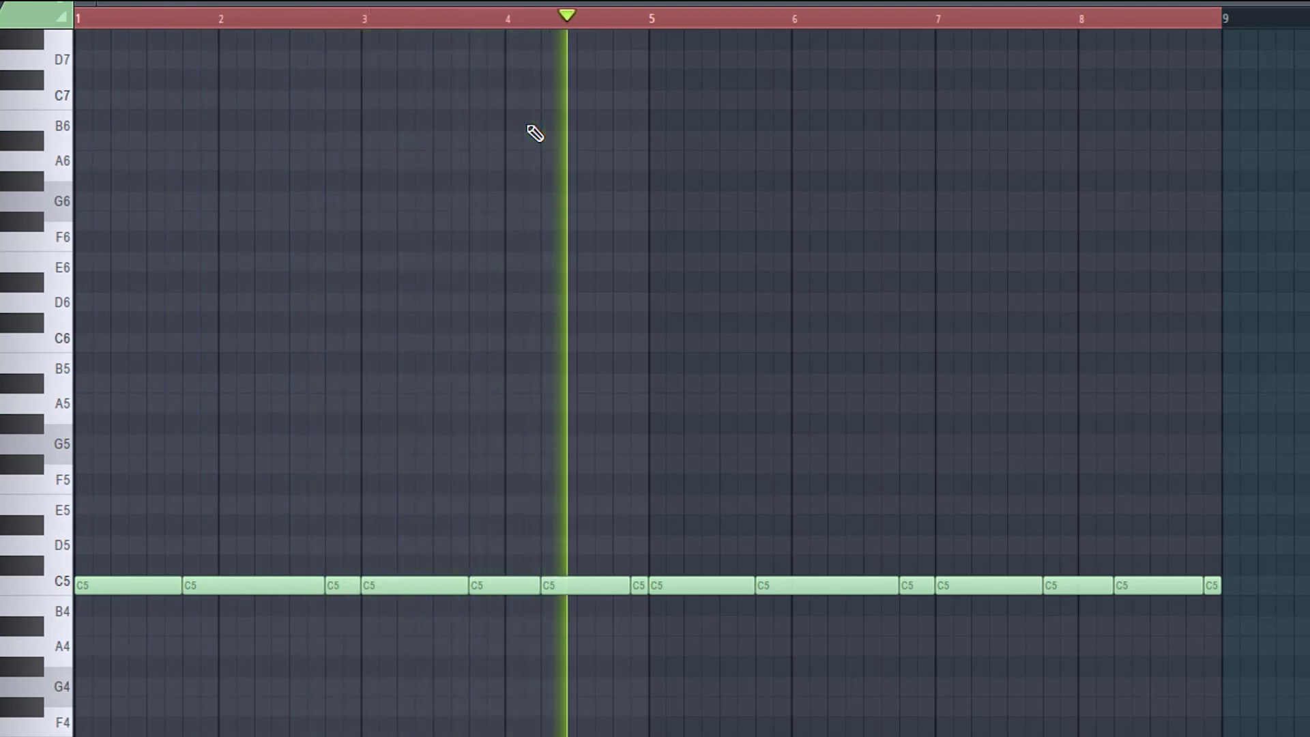
pyautogui.press('space')
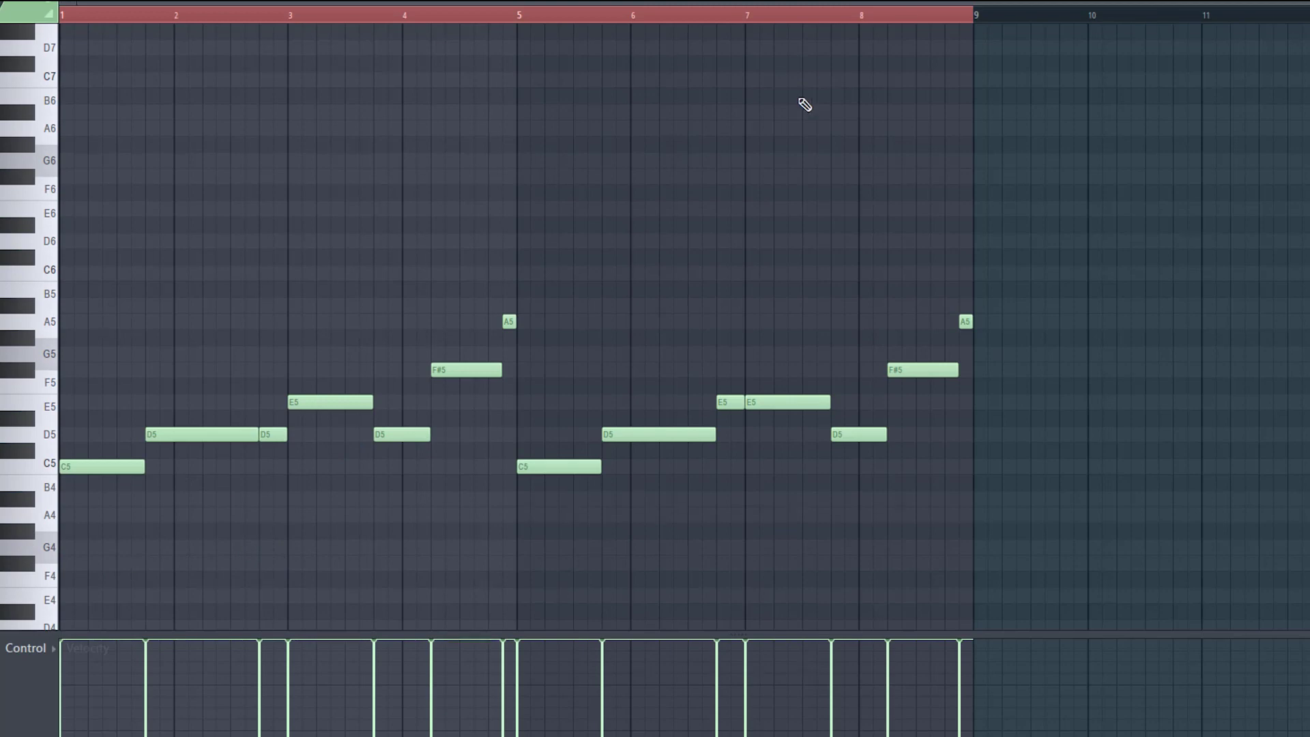
# Audition the 808 pattern and review the 808 channel's sample settings from the channel rack.
pyautogui.press('space')
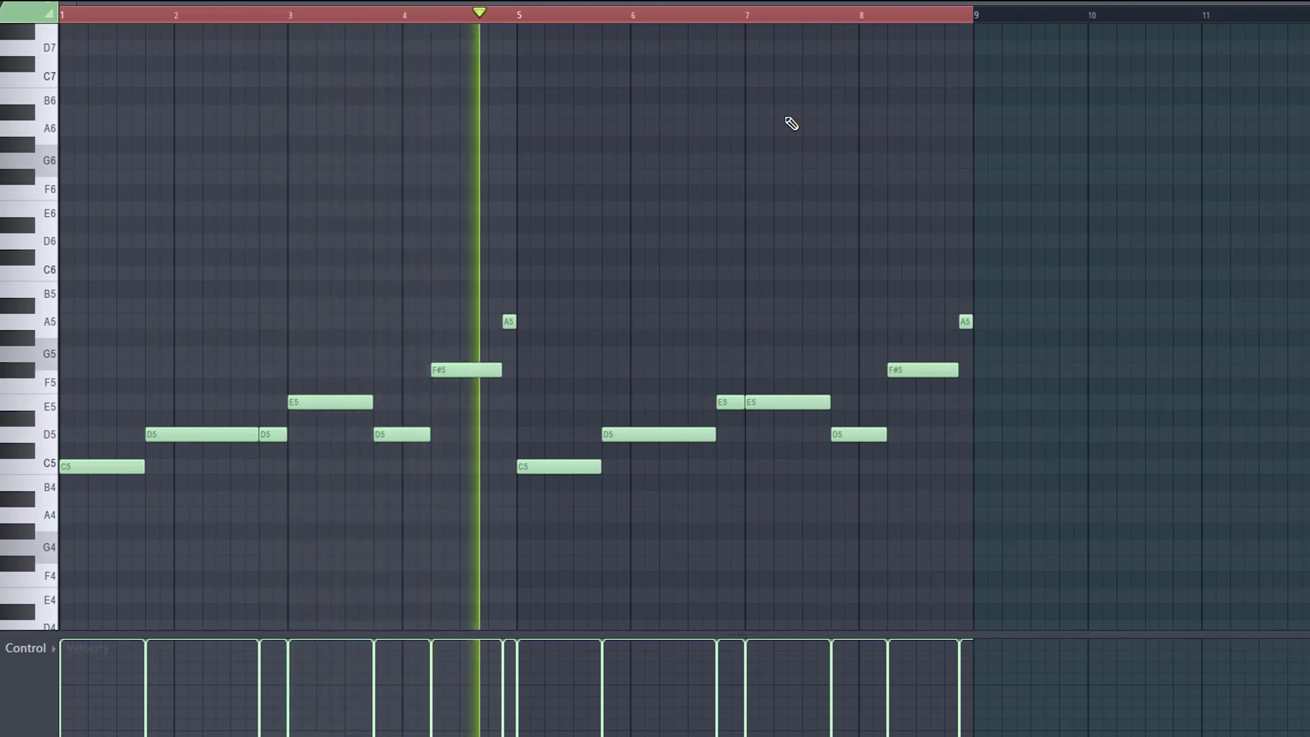
pyautogui.press('space')
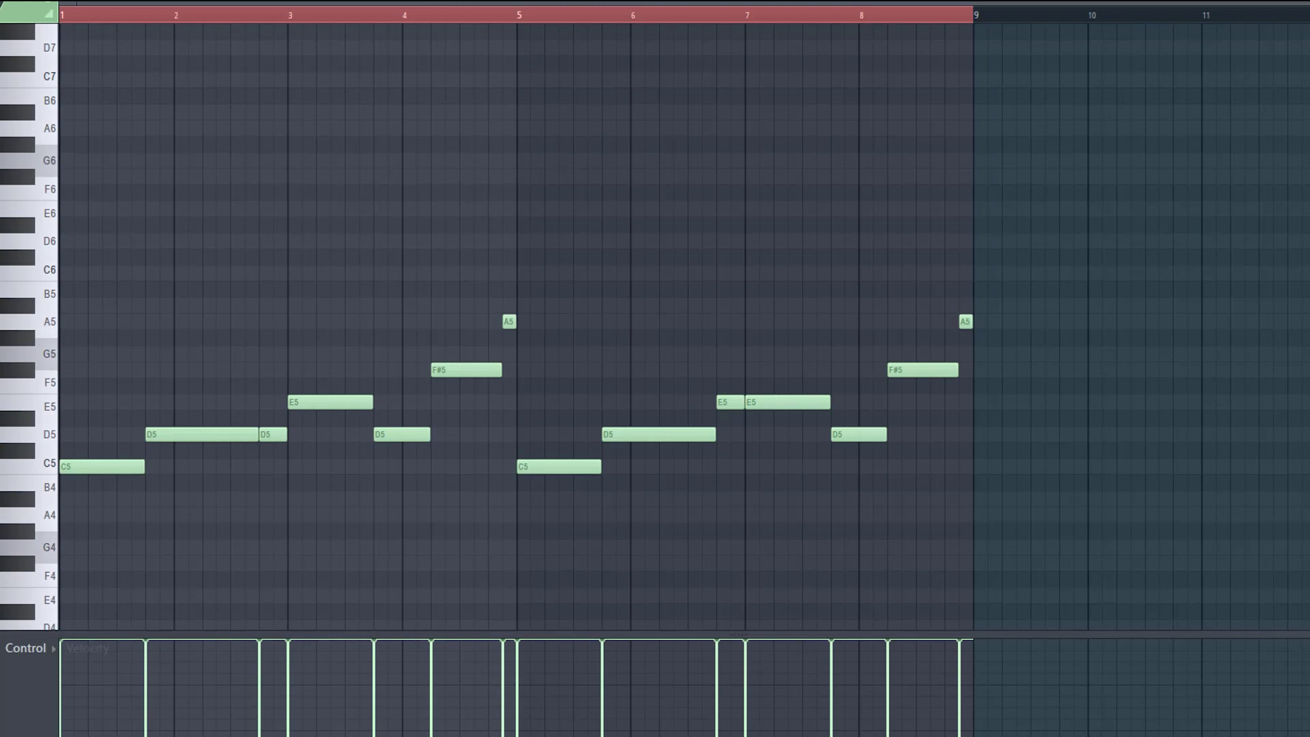
pyautogui.press('F6')
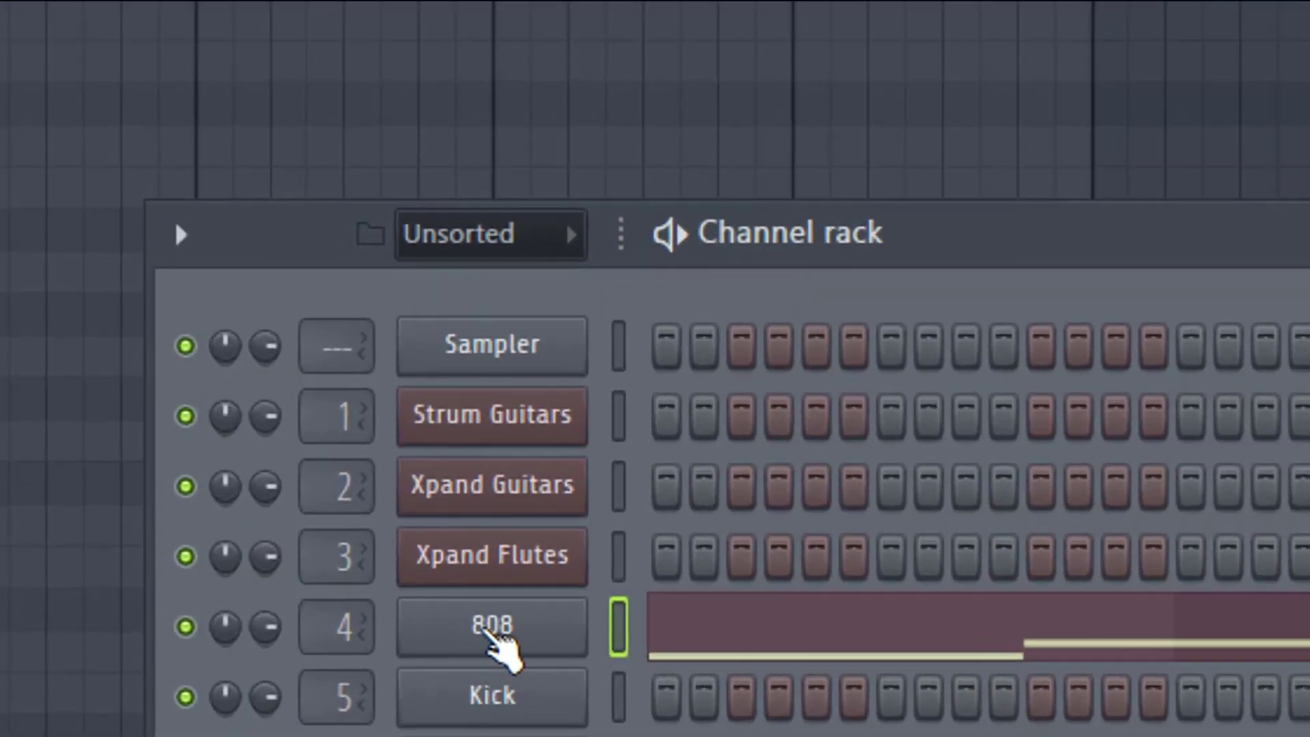
pyautogui.click(384, 617)
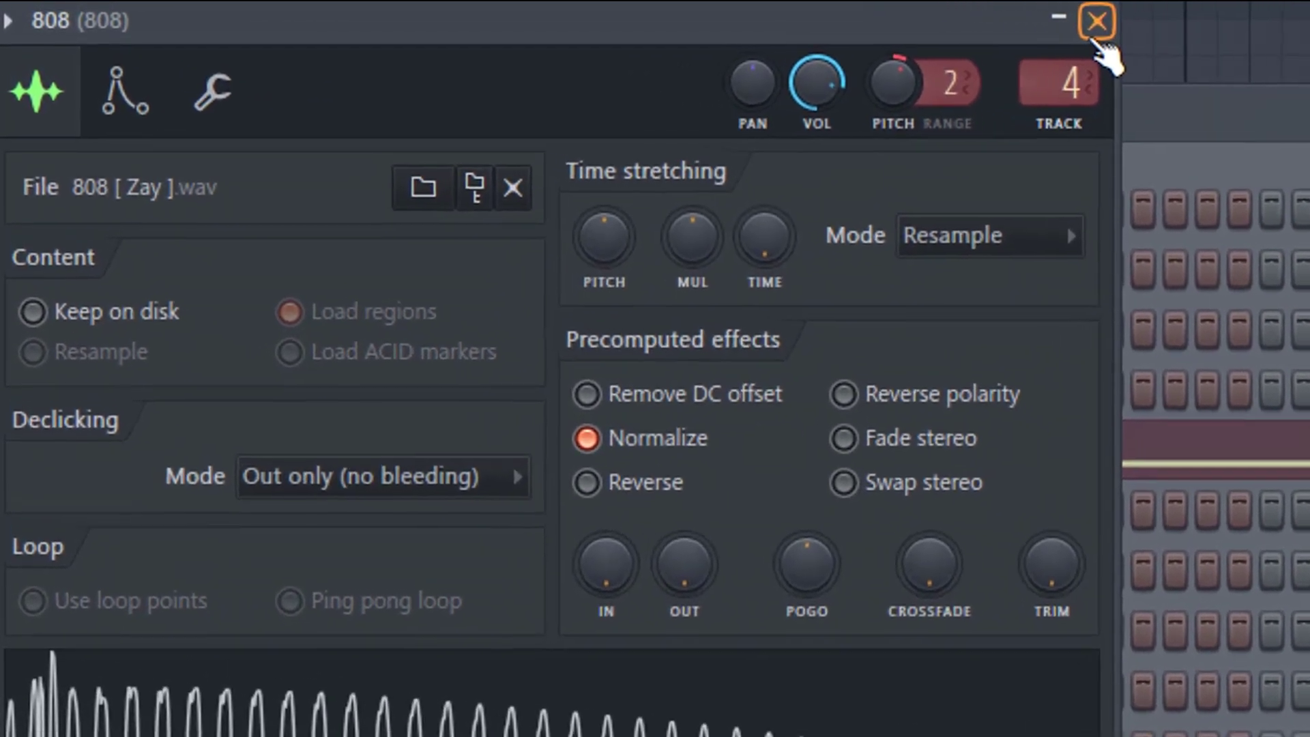
pyautogui.click(901, 17)
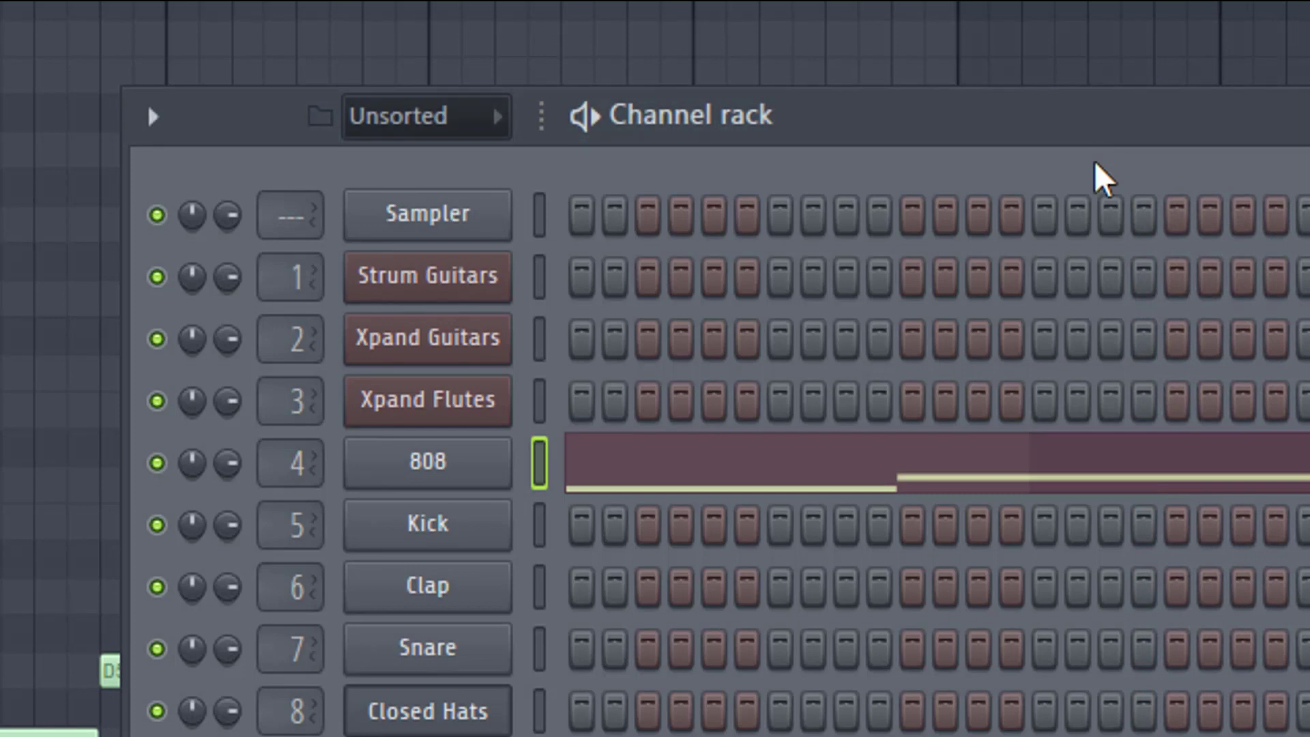
# Return to the 808's piano roll and play the pattern again.
pyautogui.click(818, 464)
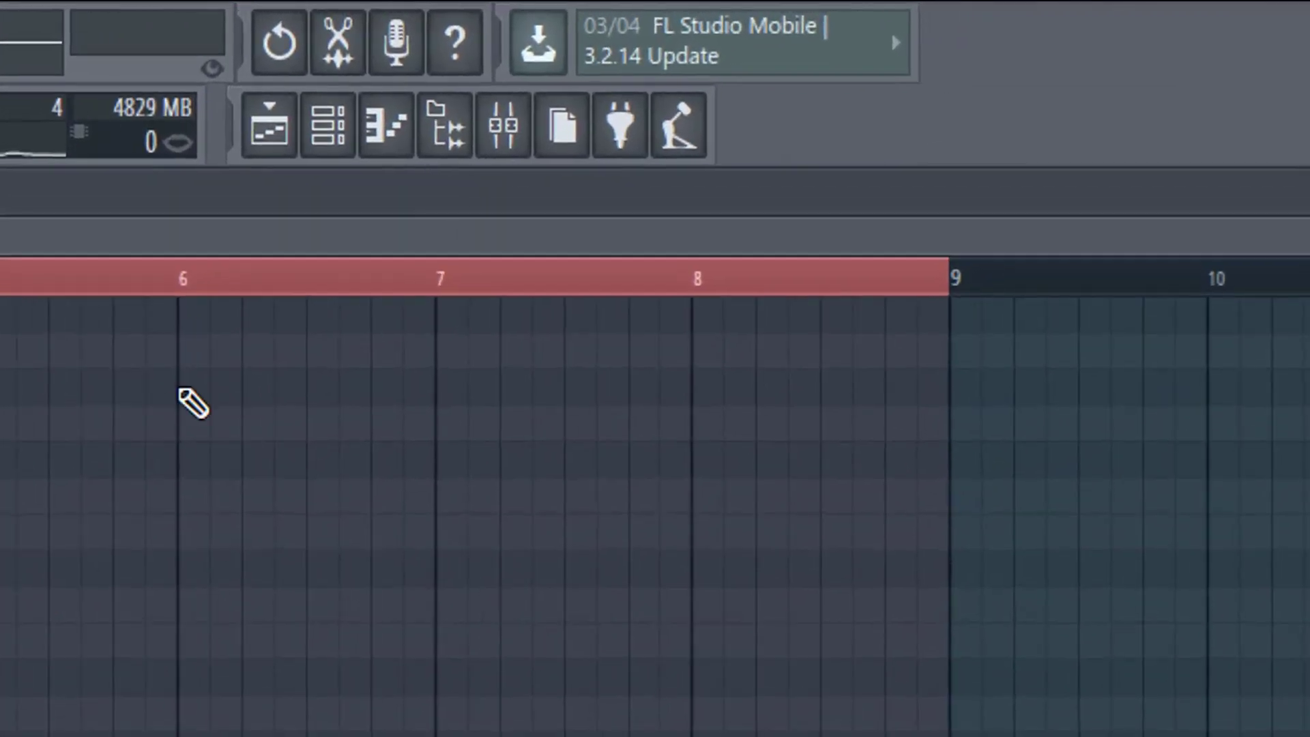
pyautogui.press('space')
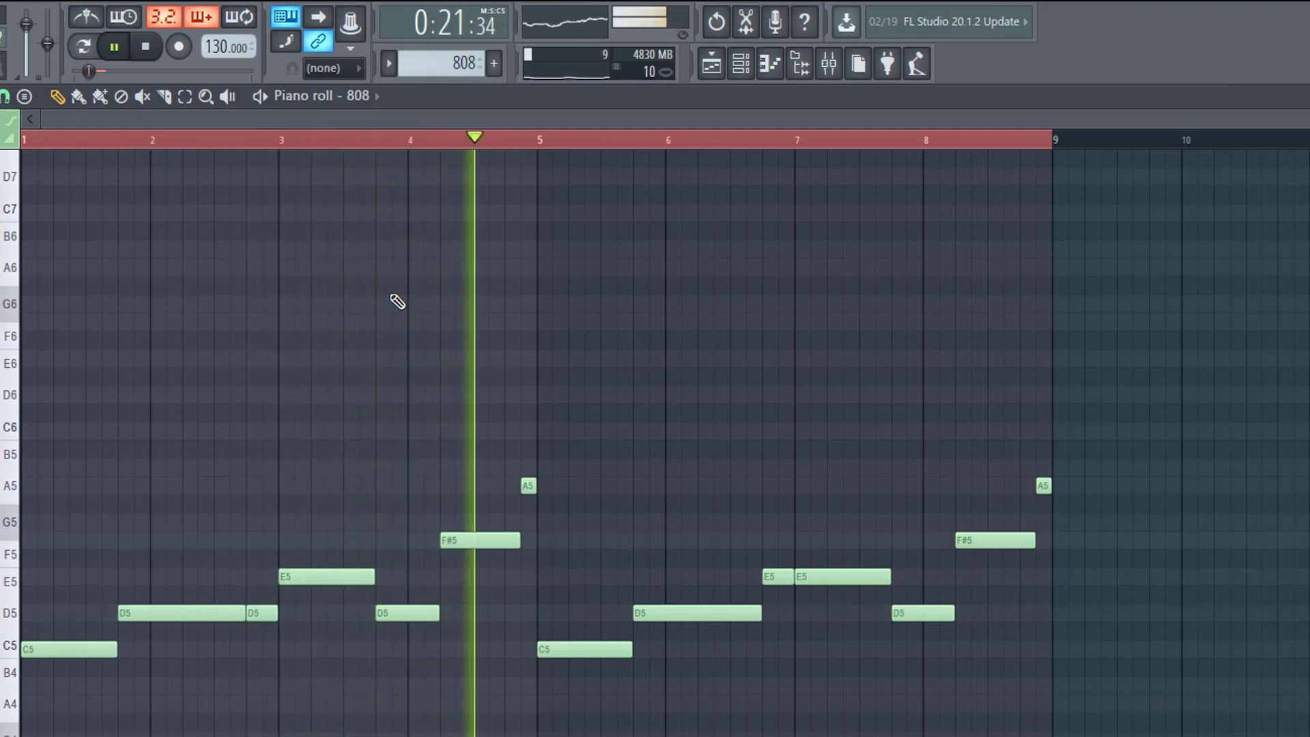
pyautogui.press('space')
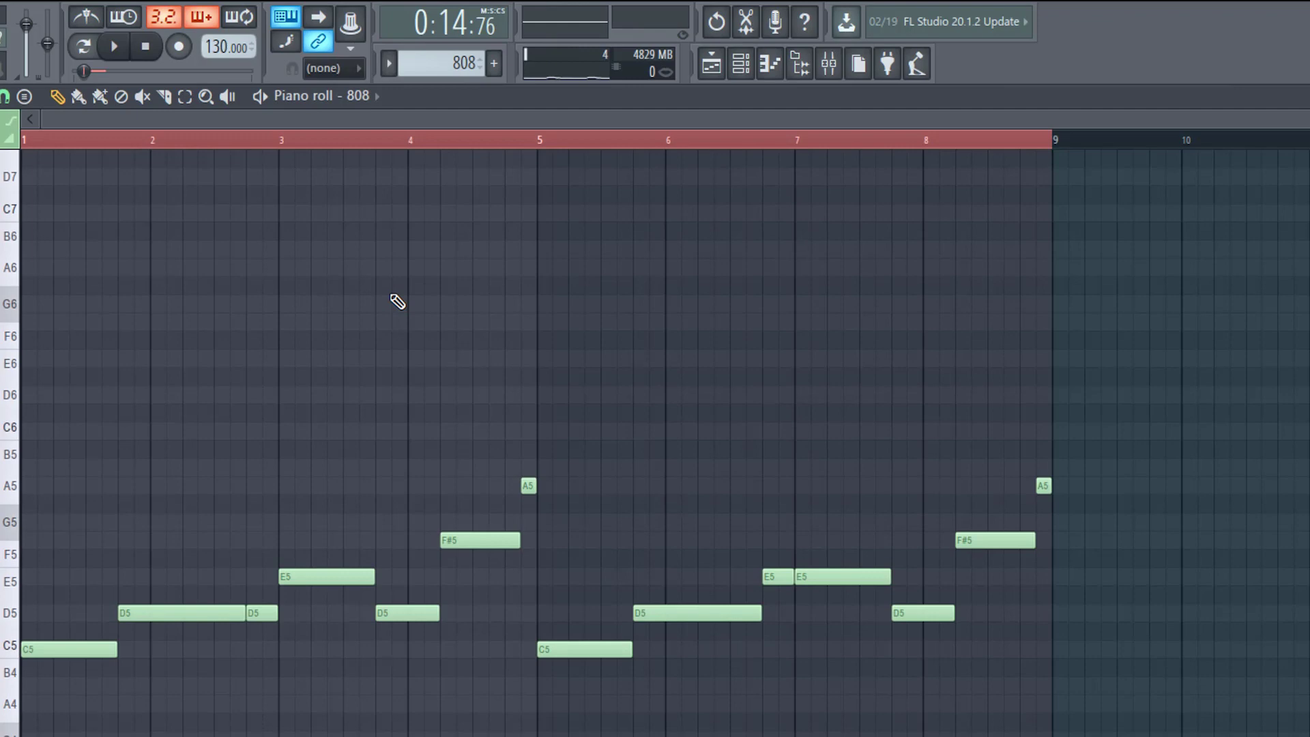
# Switch to the Open Hats pattern and audition it in the piano roll.
pyautogui.press('Down')
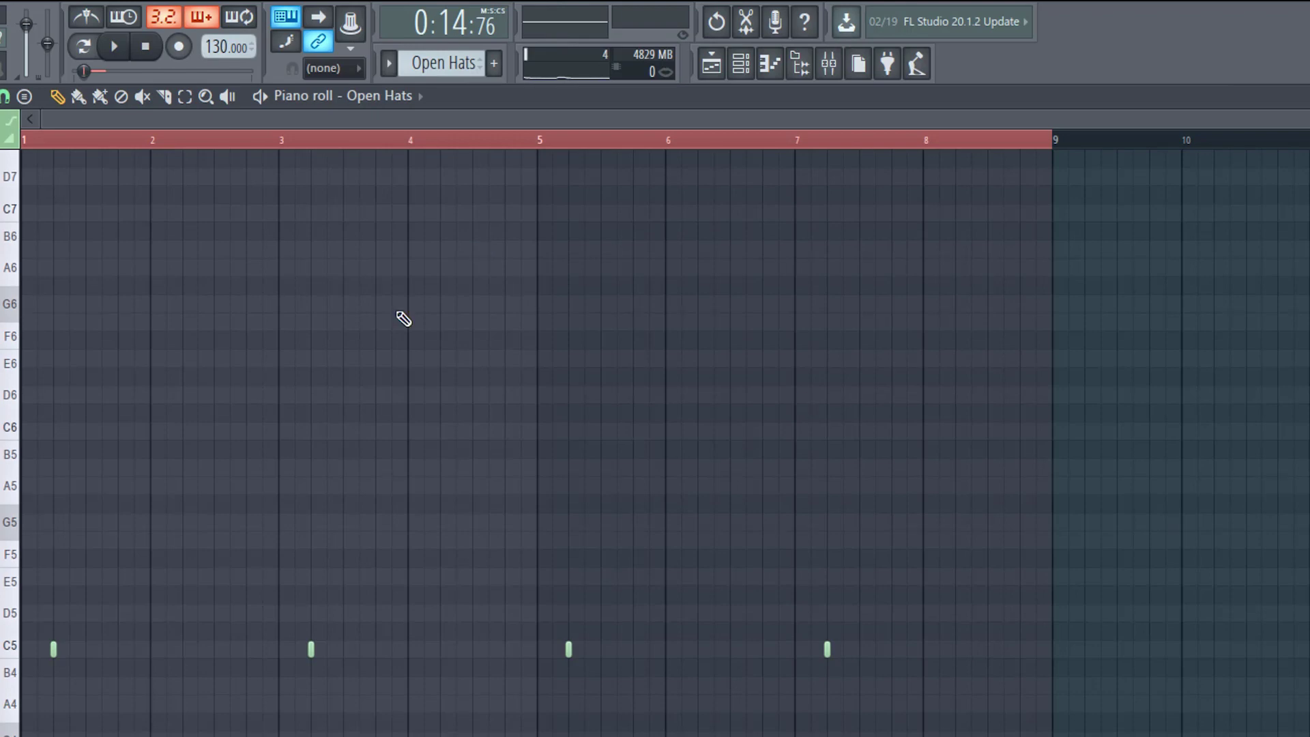
pyautogui.press('space')
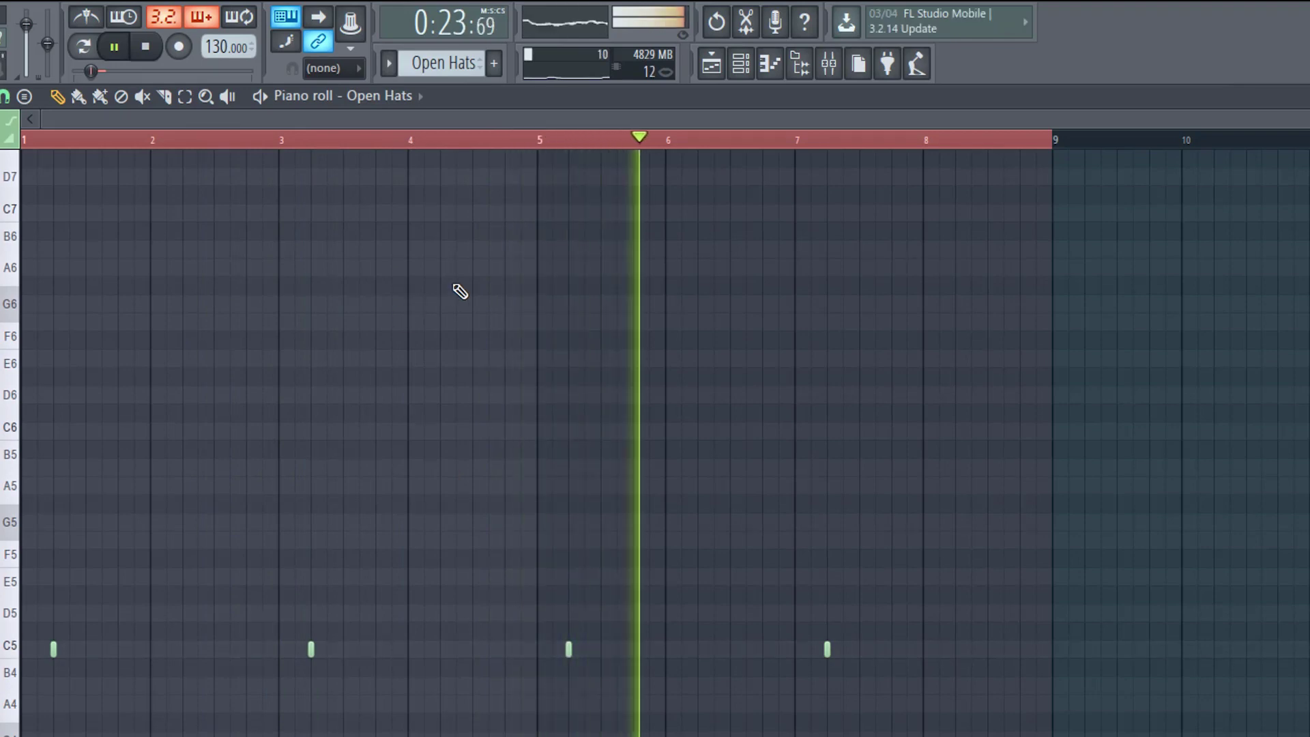
pyautogui.press('space')
# Play back the full arrangement in the playlist from the marker near bar 4 into the drum section.
pyautogui.press('space')
pyautogui.press('space')
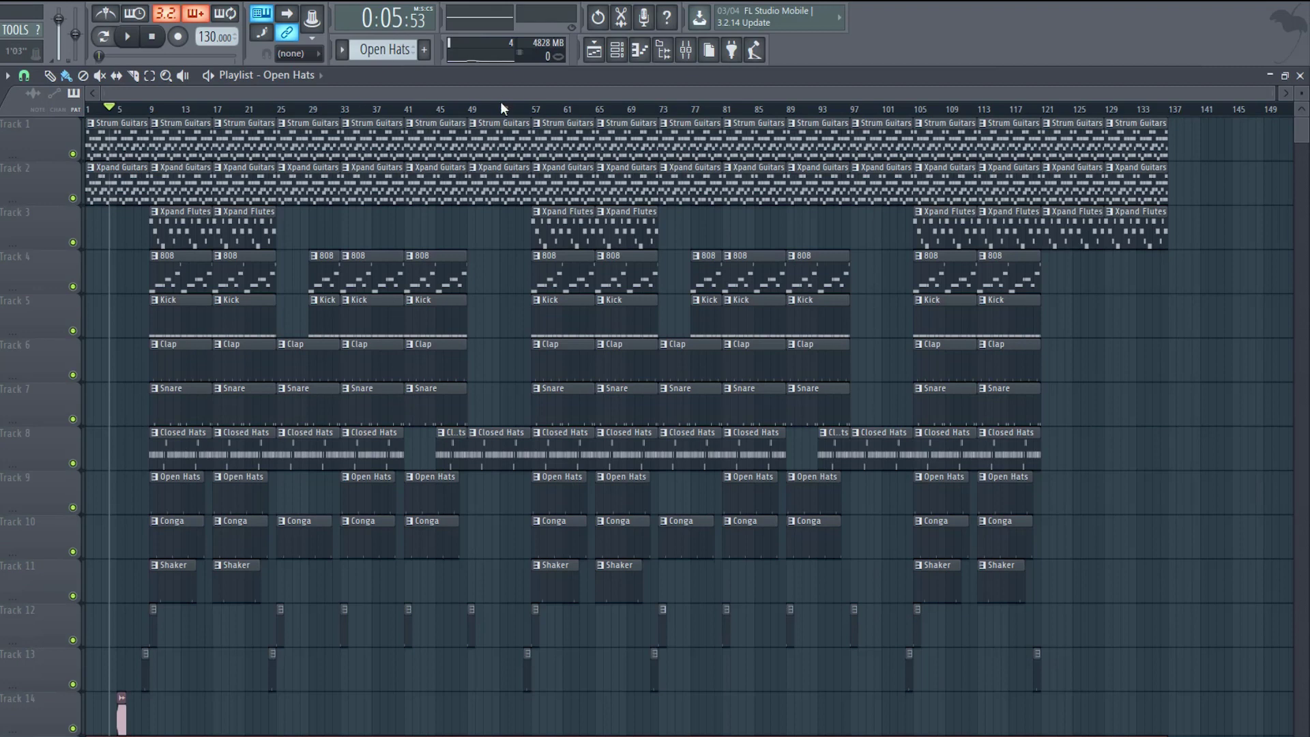
pyautogui.press('space')
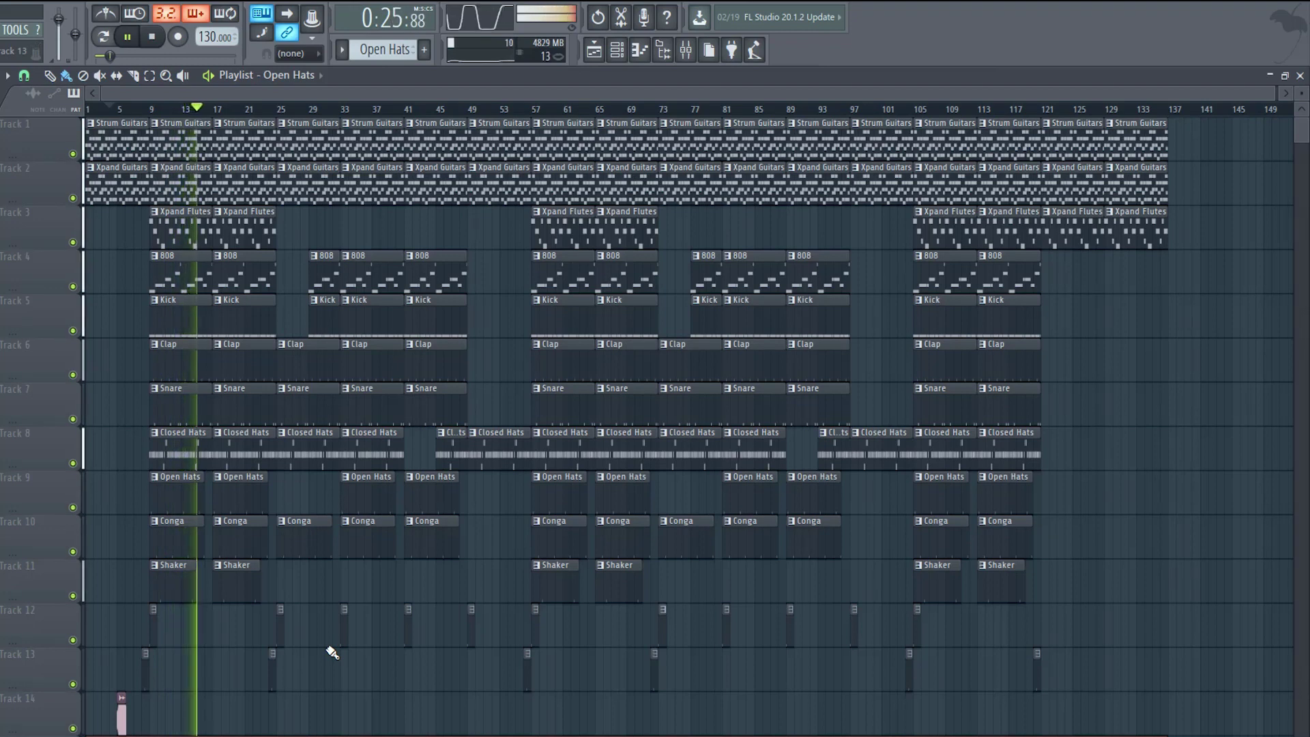
pyautogui.press('space')
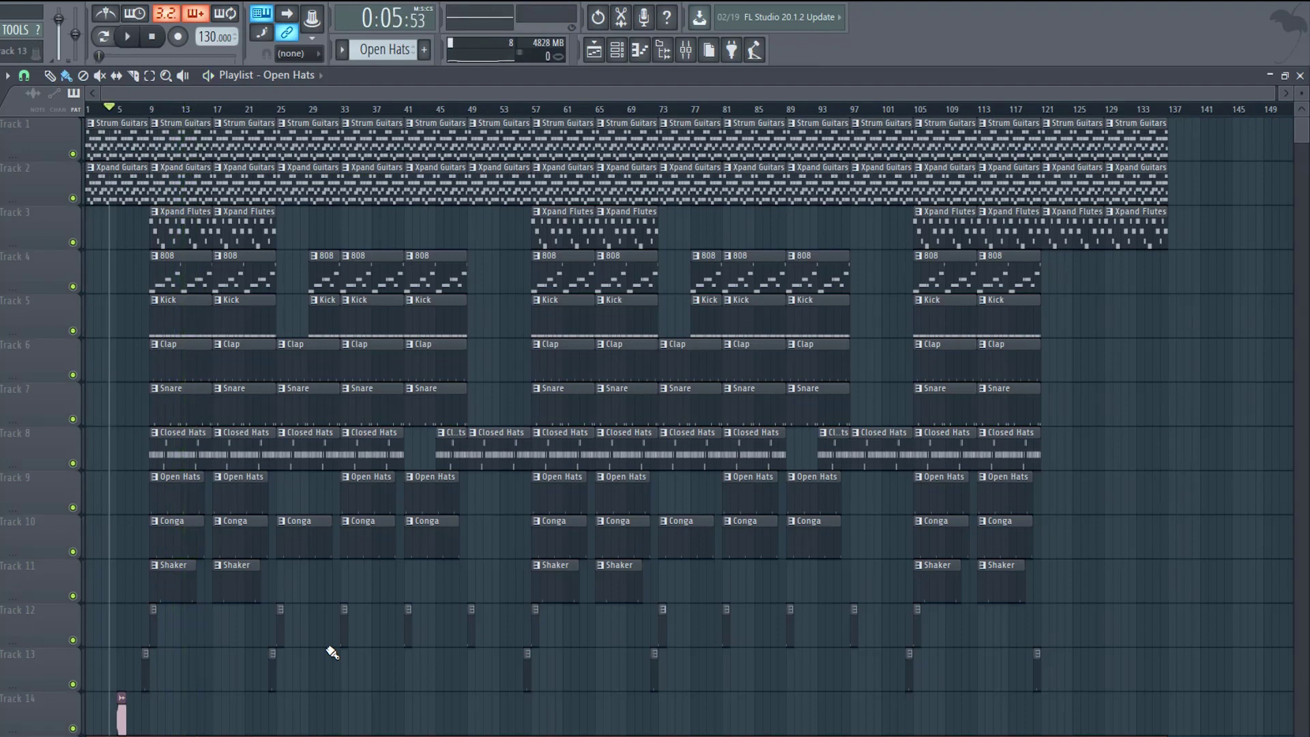